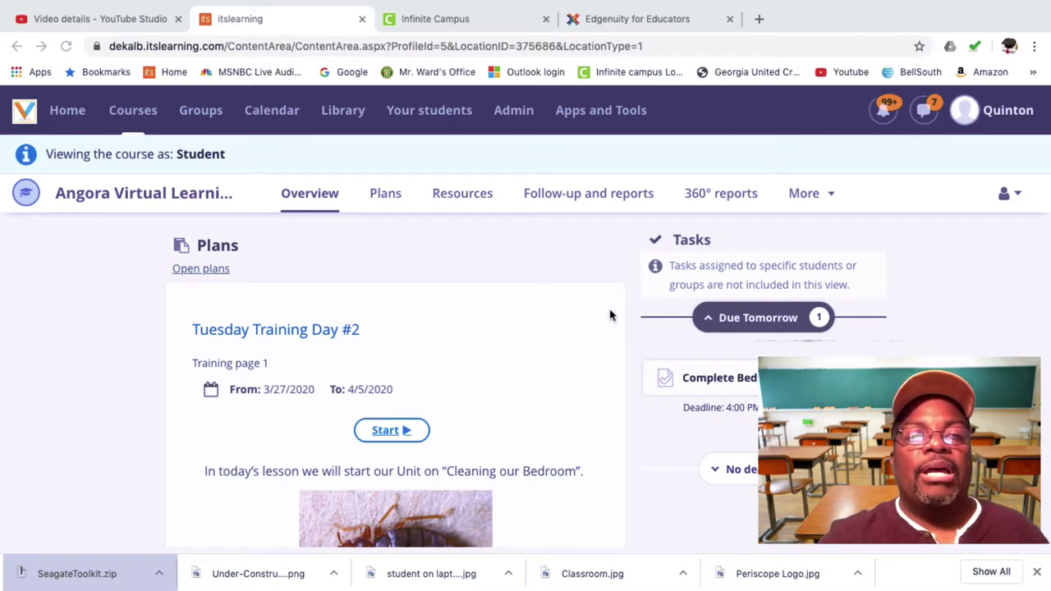
Step: Switch the course to teacher view and open its Plans page with Training page 1
{"action": "scroll", "coordinate": [484, 371], "scroll_direction": "down", "scroll_amount": 1}
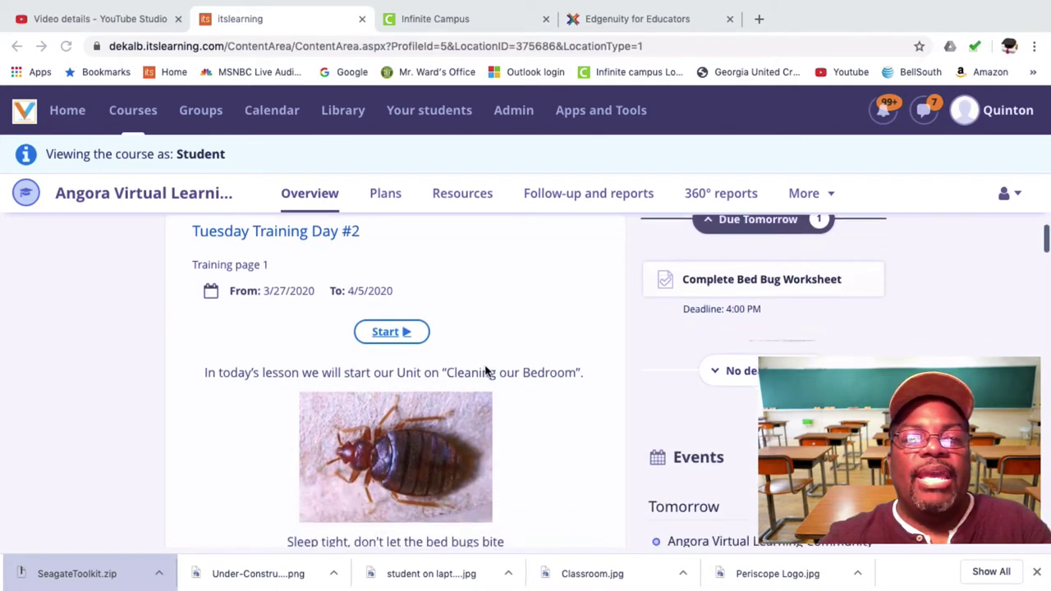
{"action": "scroll", "coordinate": [484, 372], "scroll_direction": "down", "scroll_amount": 1}
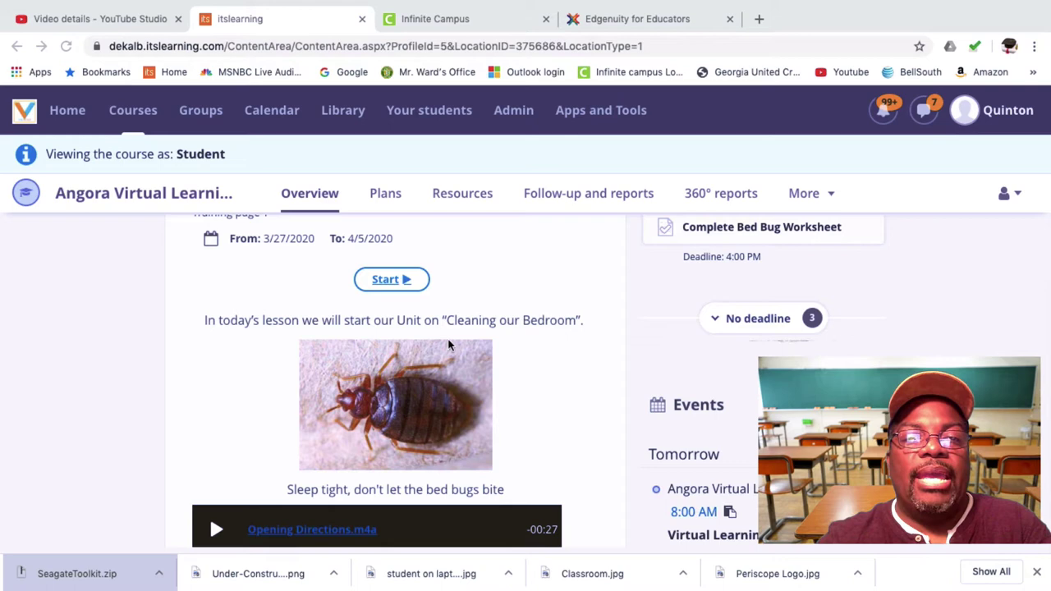
{"action": "scroll", "coordinate": [451, 322], "scroll_direction": "down", "scroll_amount": 1}
{"action": "scroll", "coordinate": [451, 322], "scroll_direction": "down", "scroll_amount": 1}
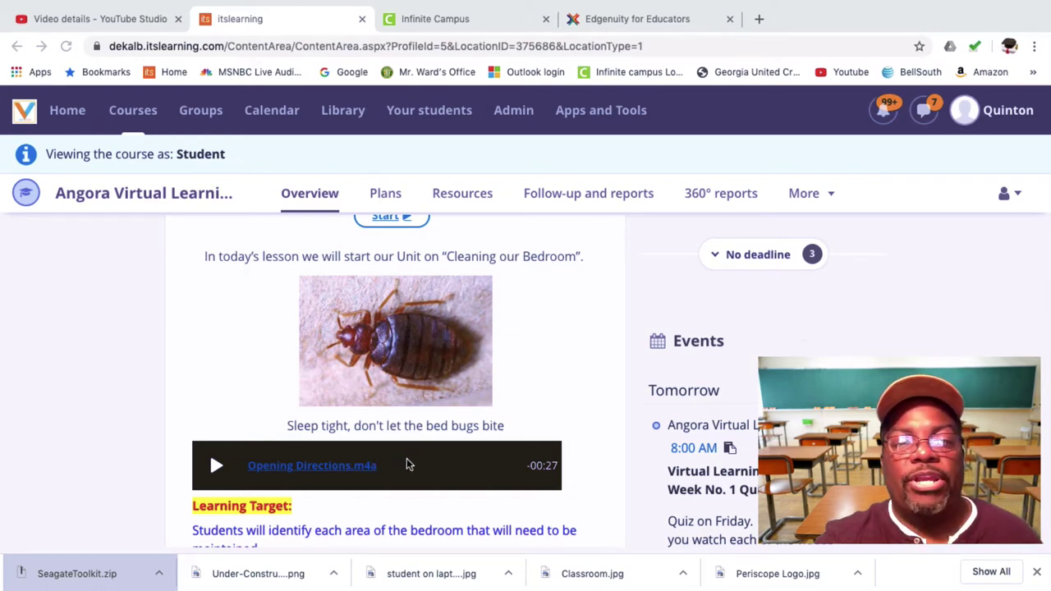
{"action": "scroll", "coordinate": [410, 474], "scroll_direction": "down", "scroll_amount": 1}
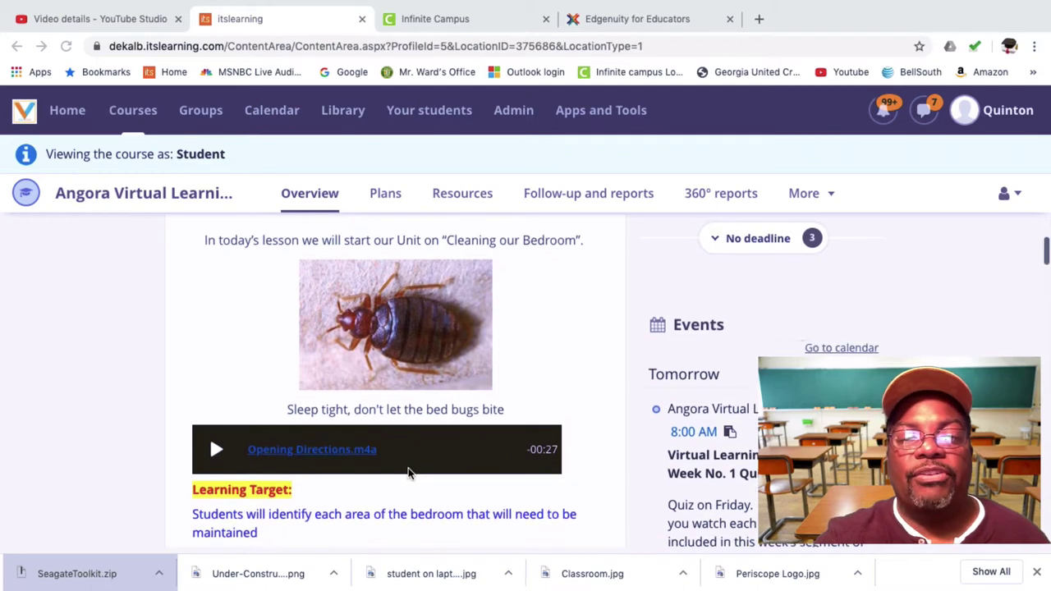
{"action": "scroll", "coordinate": [410, 474], "scroll_direction": "down", "scroll_amount": 1}
{"action": "scroll", "coordinate": [411, 474], "scroll_direction": "down", "scroll_amount": 1}
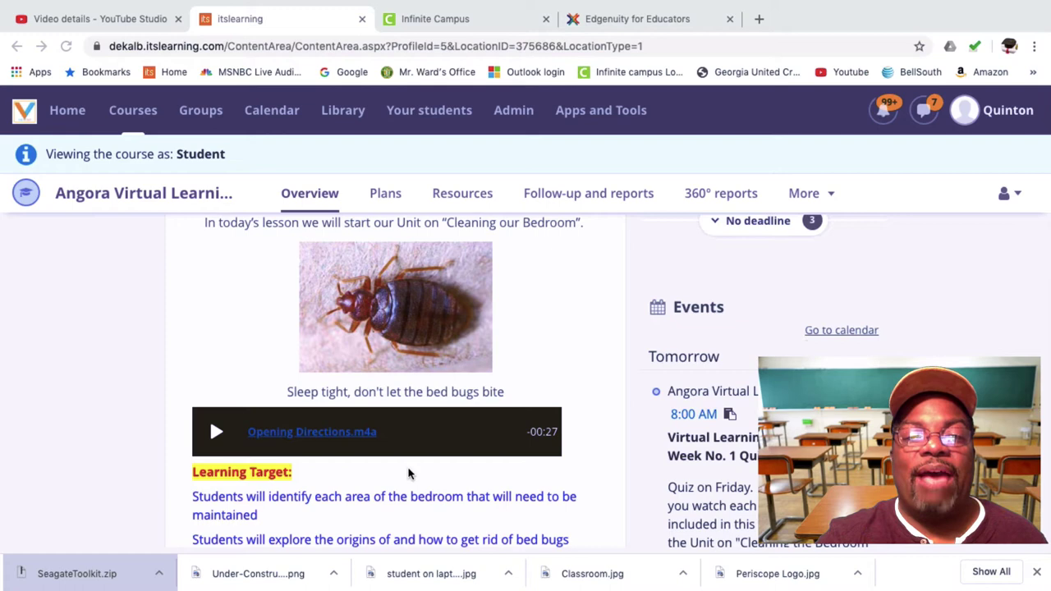
{"action": "scroll", "coordinate": [409, 474], "scroll_direction": "up", "scroll_amount": 5}
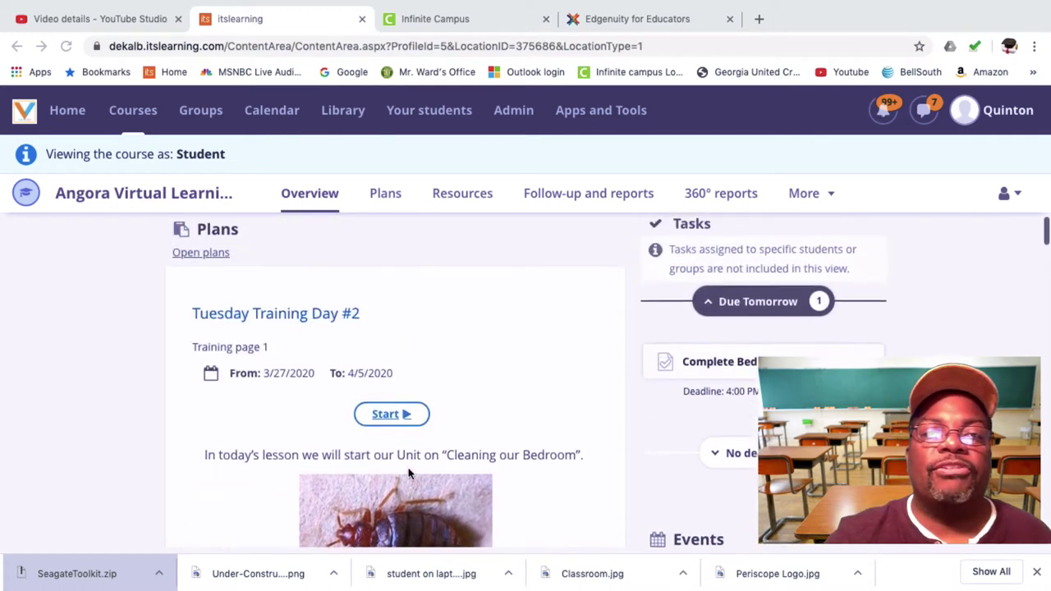
{"action": "scroll", "coordinate": [408, 474], "scroll_direction": "up", "scroll_amount": 1}
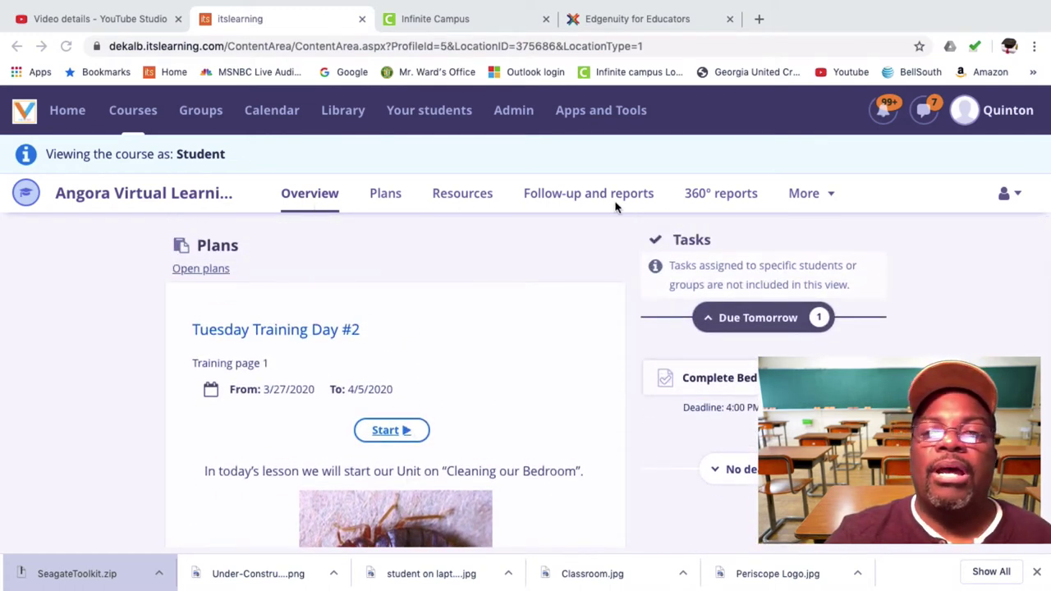
{"action": "left_click", "coordinate": [1008, 193]}
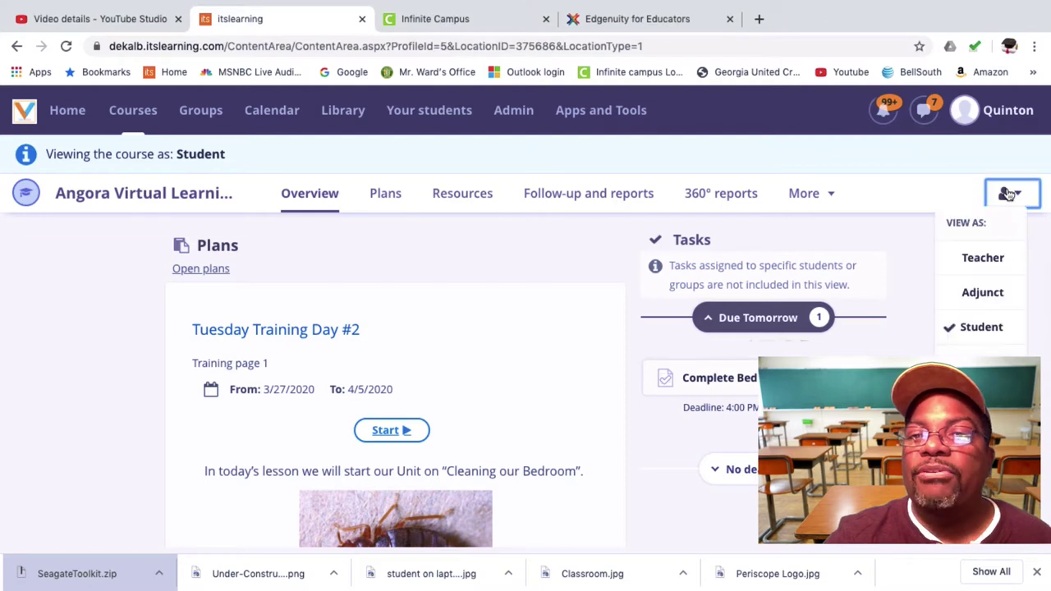
{"action": "left_click", "coordinate": [983, 260]}
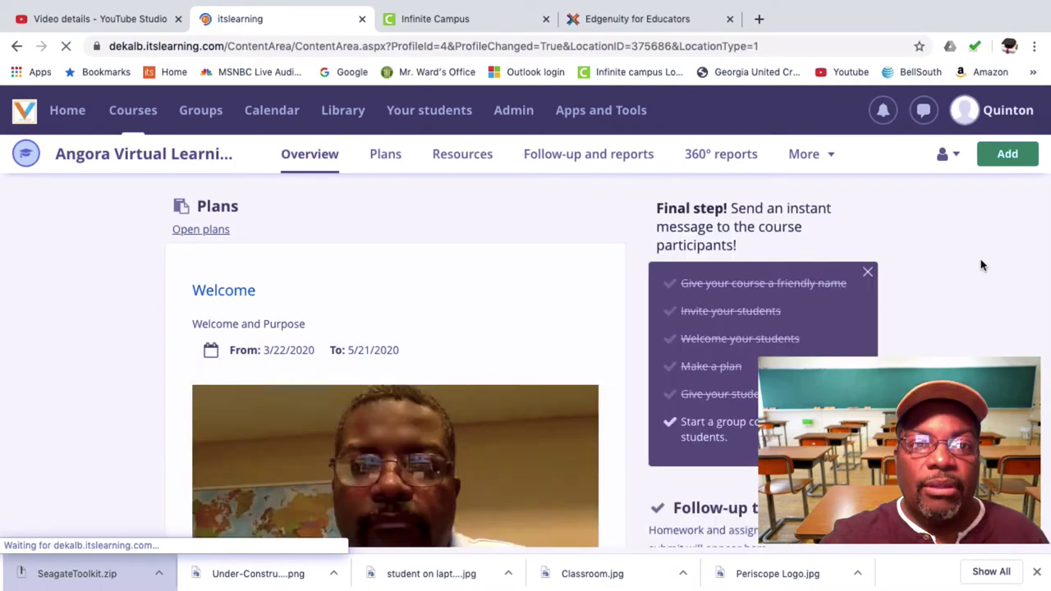
{"action": "left_click", "coordinate": [387, 159]}
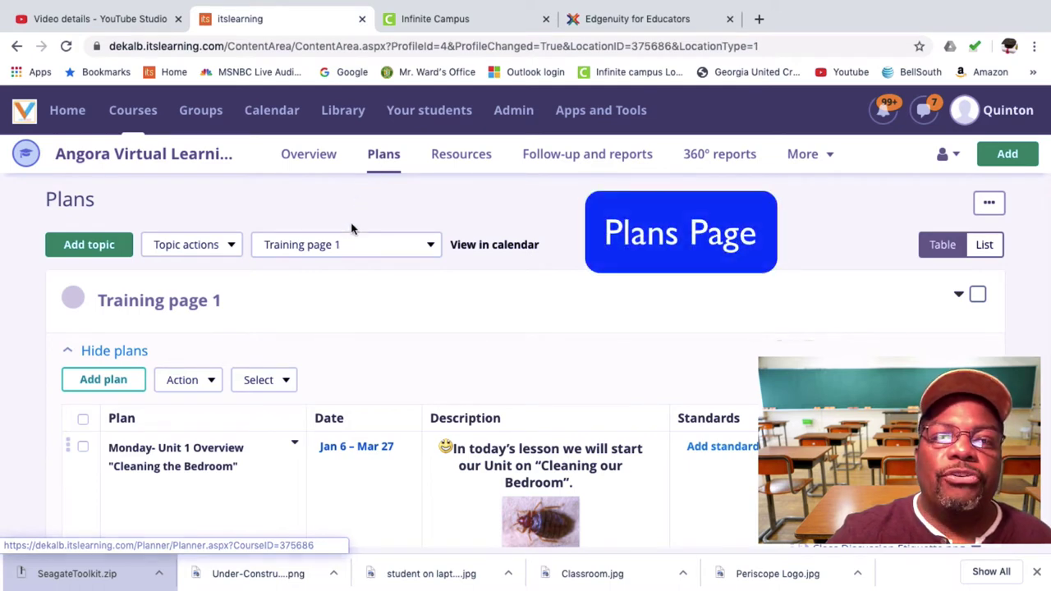
{"action": "left_click", "coordinate": [342, 248]}
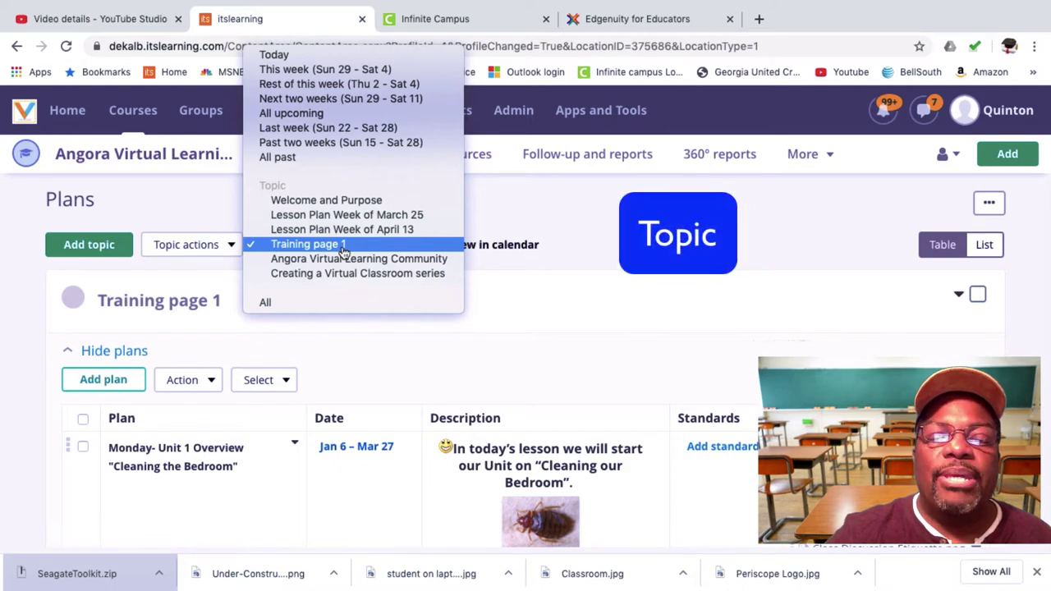
{"action": "left_click", "coordinate": [344, 250]}
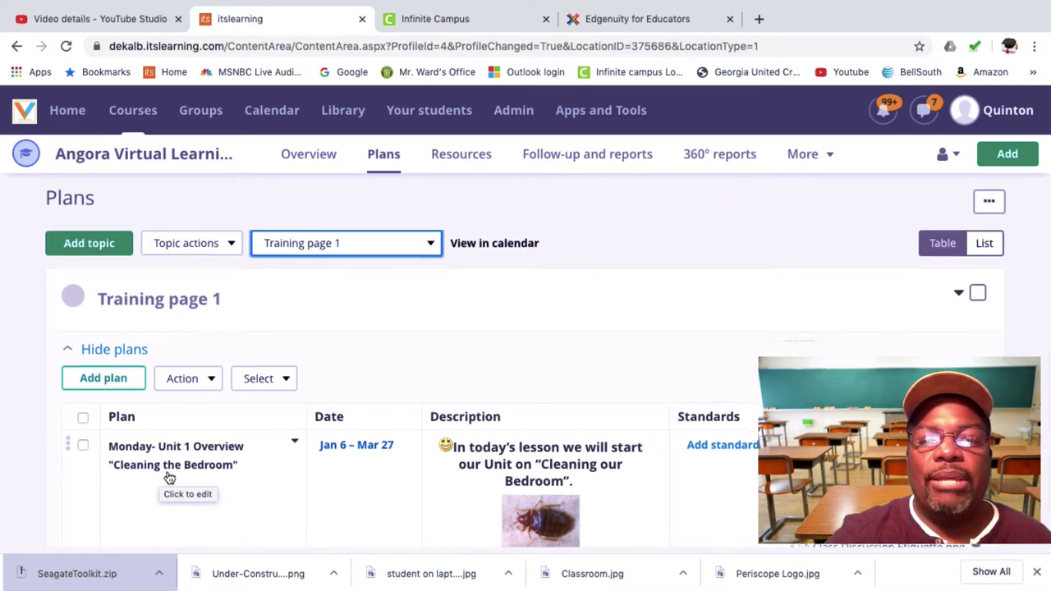
Step: Open the Monday Unit 1 Overview plan's description in the Edit dialog
{"action": "scroll", "coordinate": [169, 479], "scroll_direction": "down", "scroll_amount": 2}
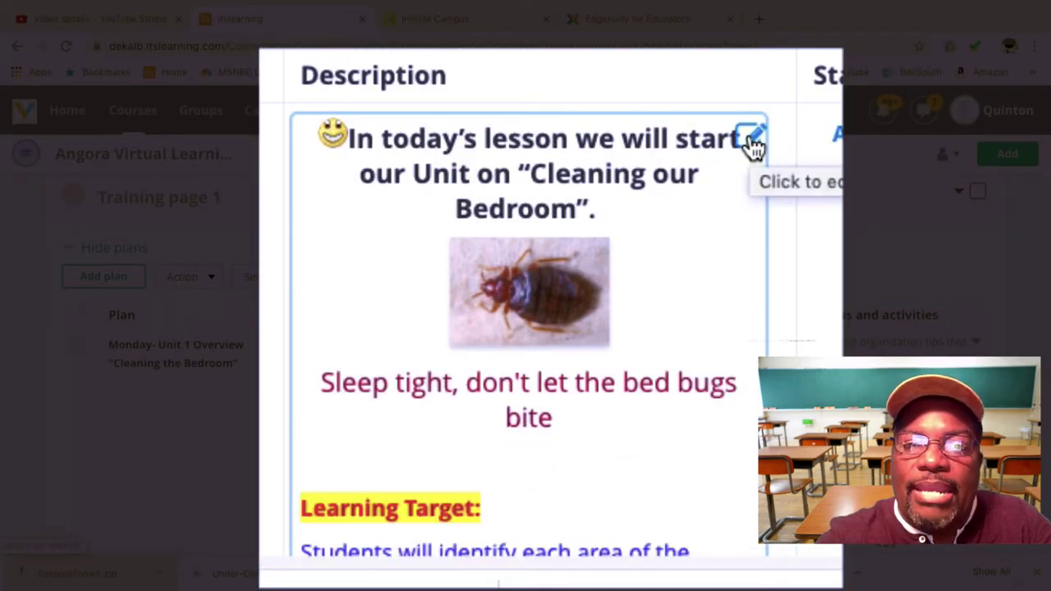
{"action": "left_click", "coordinate": [753, 146]}
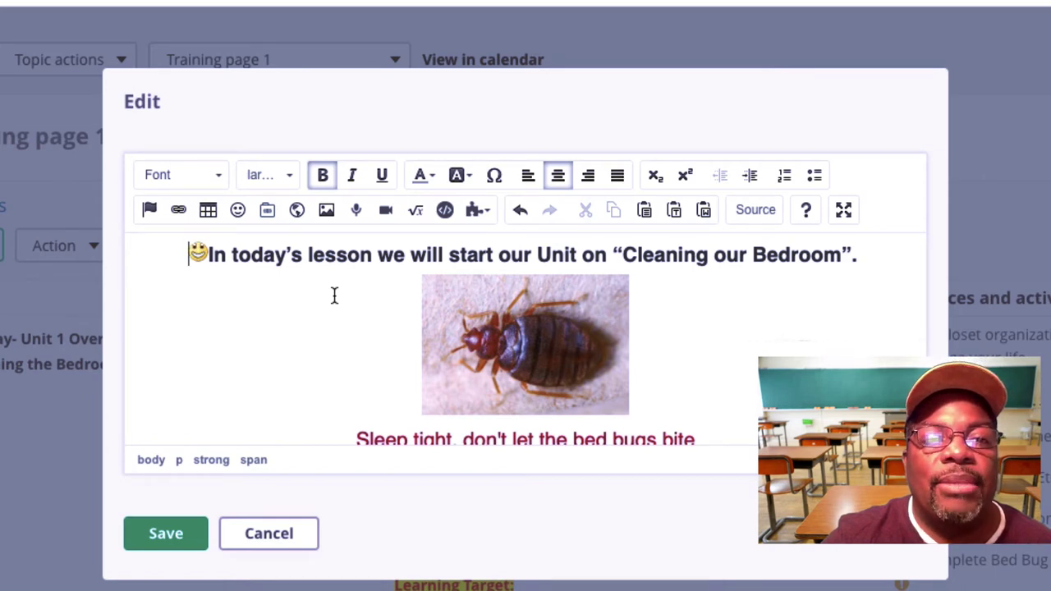
Step: Put the cursor on the empty line below the 'Sleep tight' caption, keeping it centred
{"action": "scroll", "coordinate": [335, 295], "scroll_direction": "down", "scroll_amount": 1}
{"action": "scroll", "coordinate": [333, 293], "scroll_direction": "up", "scroll_amount": 1}
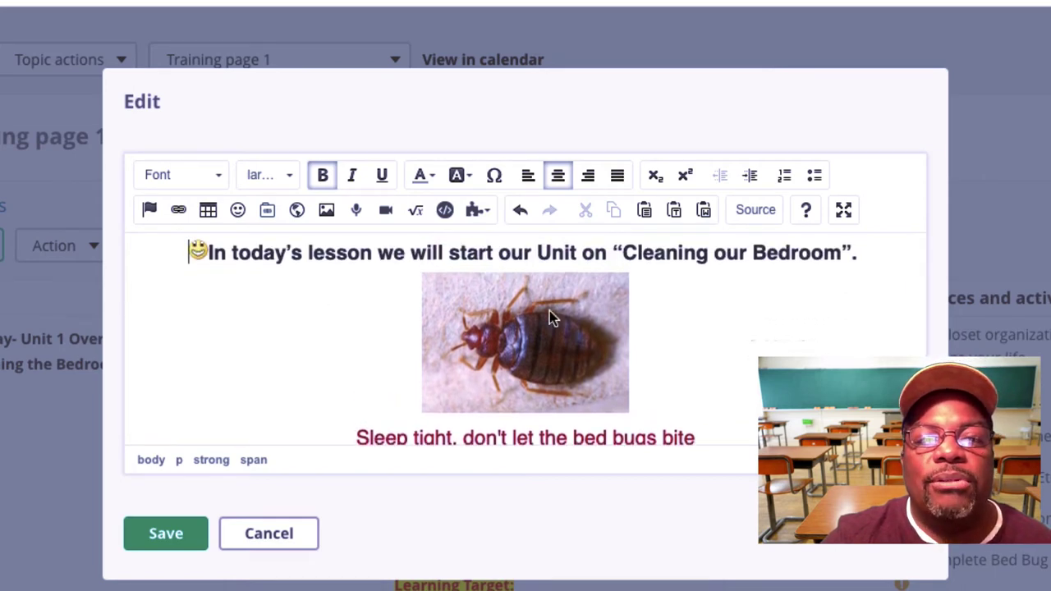
{"action": "scroll", "coordinate": [538, 394], "scroll_direction": "down", "scroll_amount": 1}
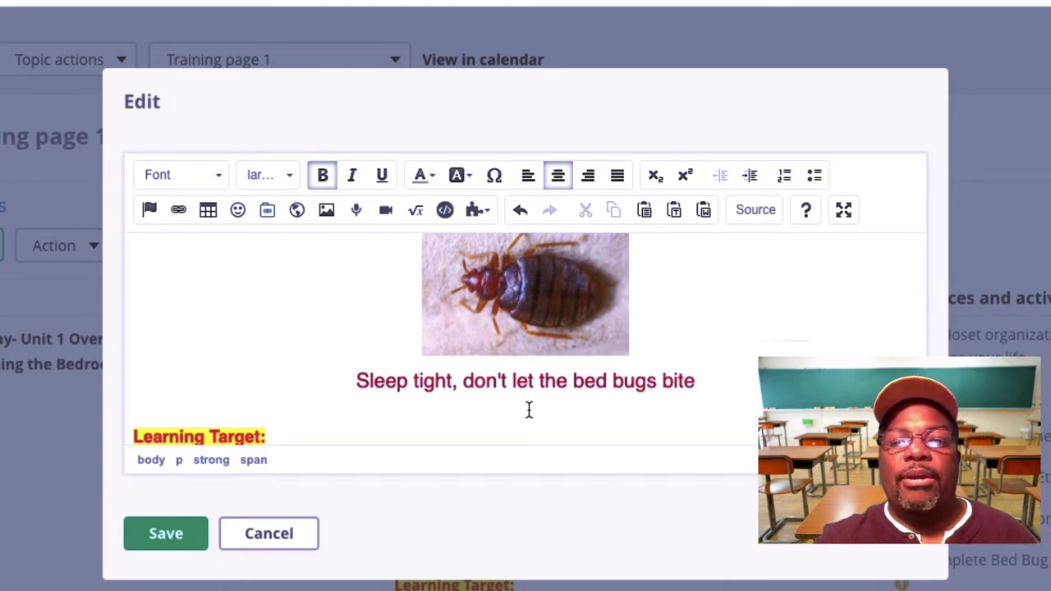
{"action": "left_click", "coordinate": [529, 409]}
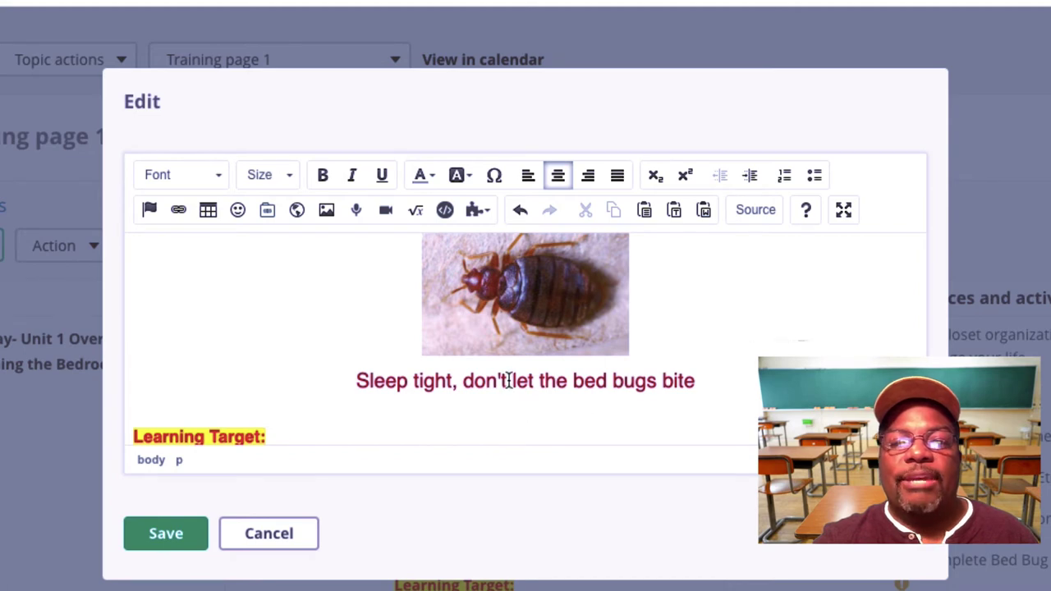
{"action": "scroll", "coordinate": [291, 427], "scroll_direction": "down", "scroll_amount": 1}
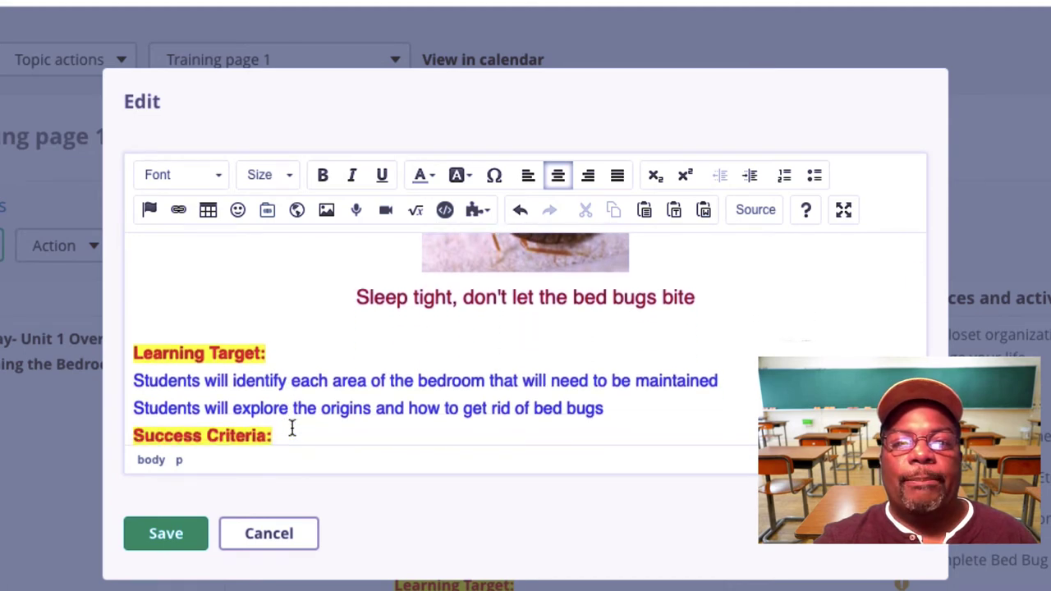
{"action": "scroll", "coordinate": [292, 428], "scroll_direction": "up", "scroll_amount": 1}
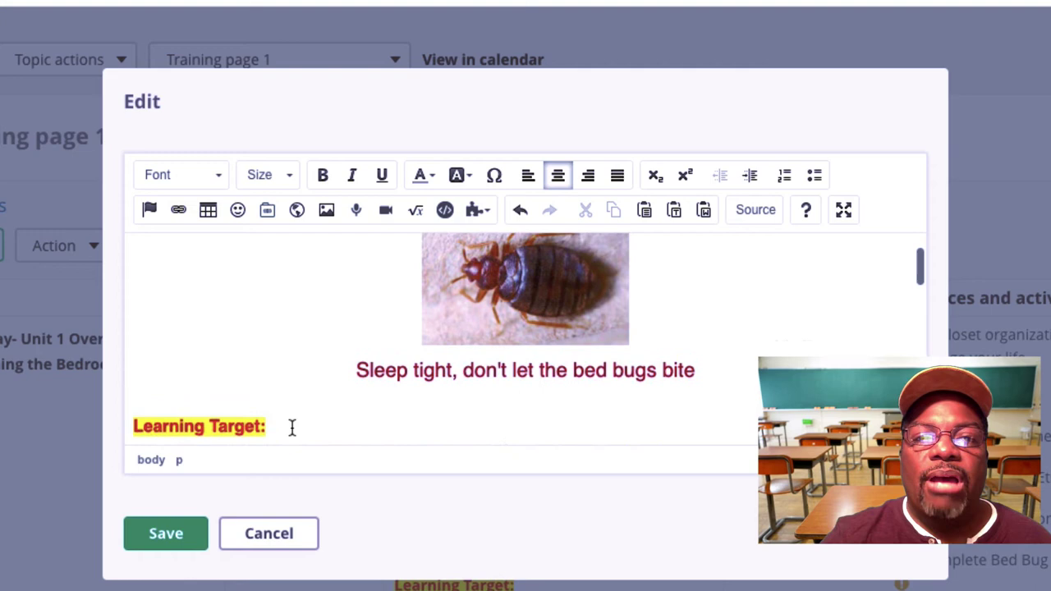
{"action": "left_click", "coordinate": [559, 175]}
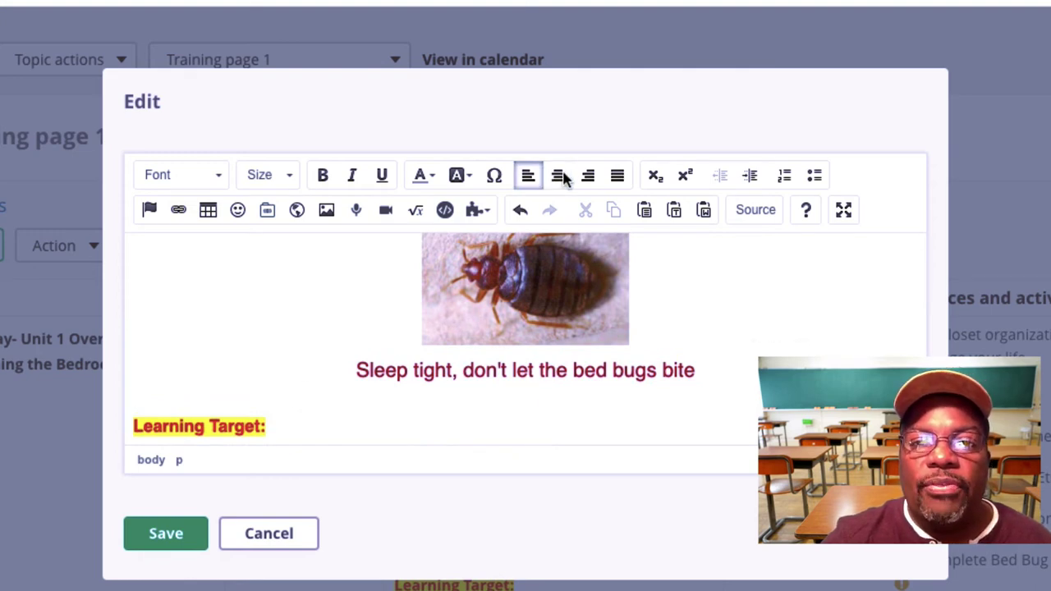
{"action": "left_click", "coordinate": [560, 175]}
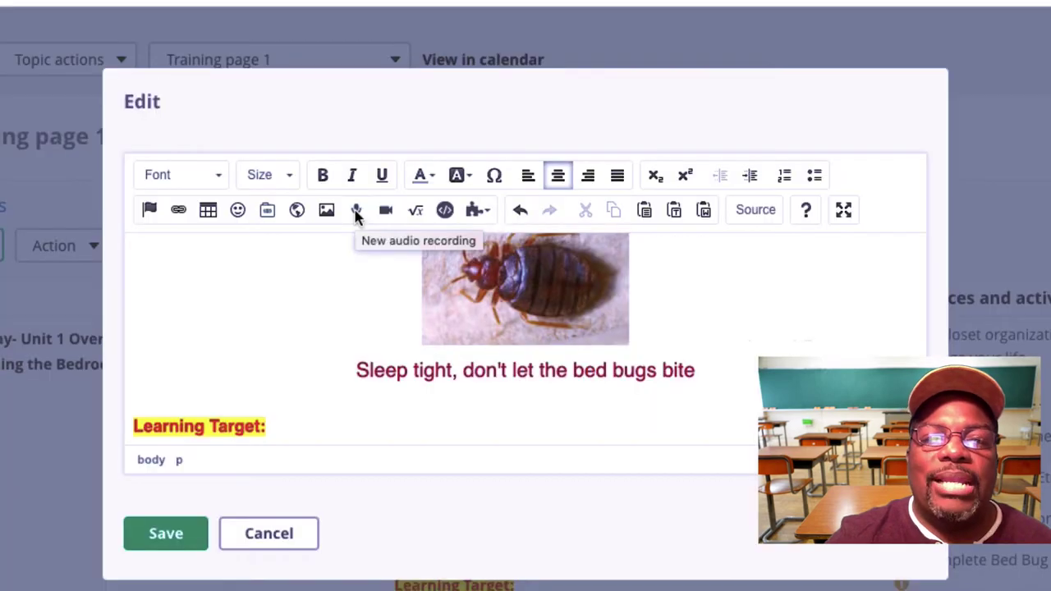
Step: Open the audio recorder, compare its Upload and Record options, and settle on Record
{"action": "left_click", "coordinate": [356, 215]}
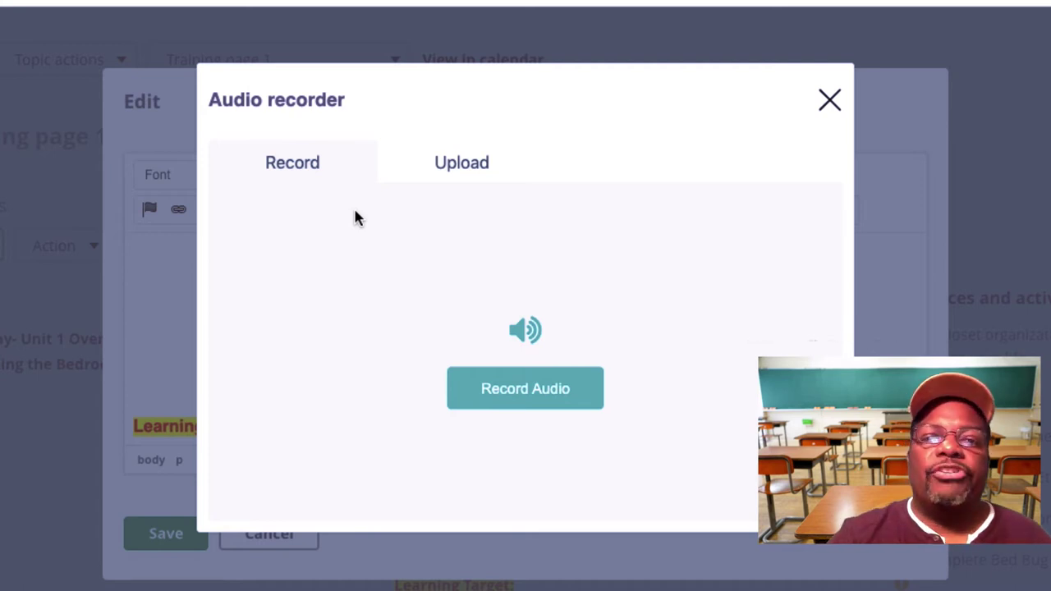
{"action": "left_click", "coordinate": [452, 170]}
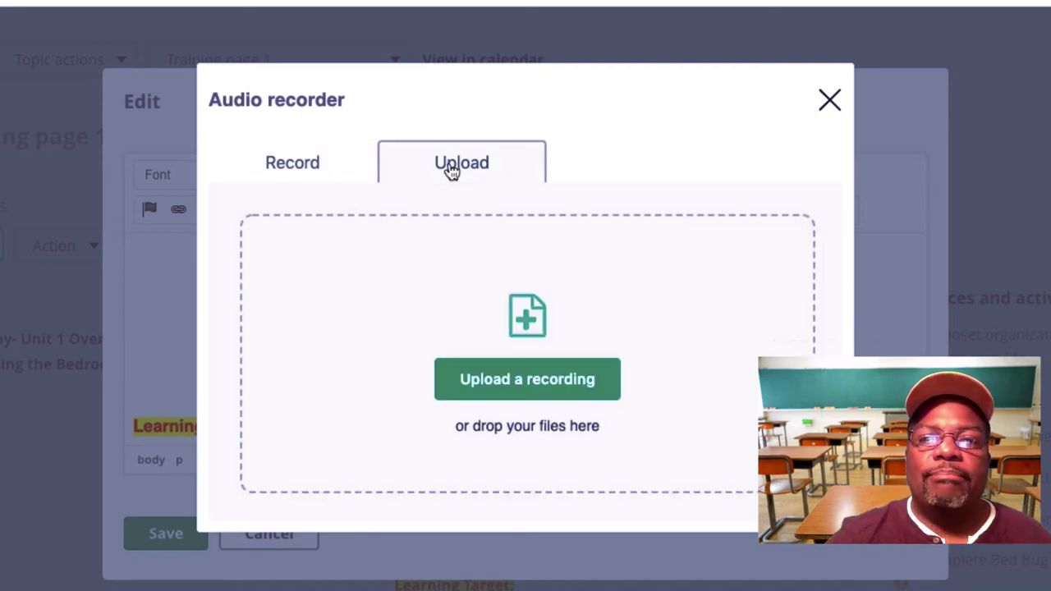
{"action": "left_click", "coordinate": [321, 162]}
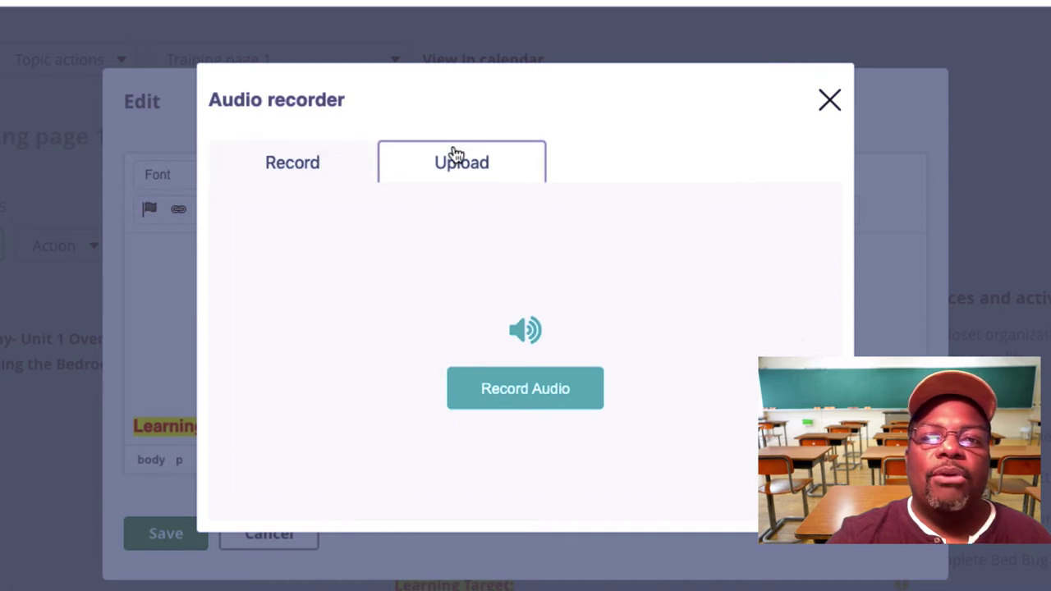
{"action": "left_click", "coordinate": [456, 155]}
{"action": "left_click", "coordinate": [324, 164]}
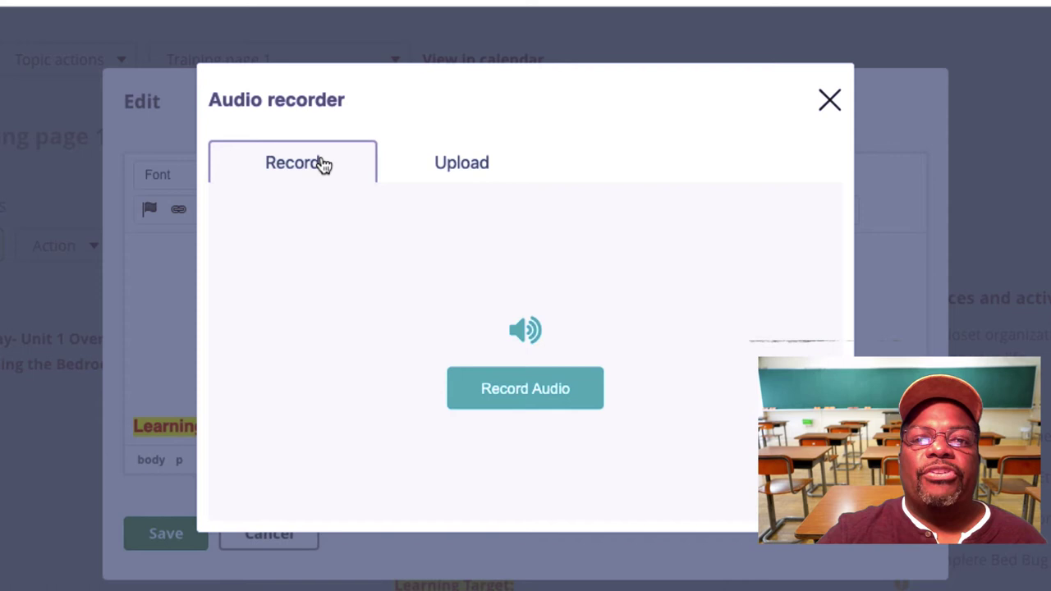
{"action": "left_click", "coordinate": [452, 164]}
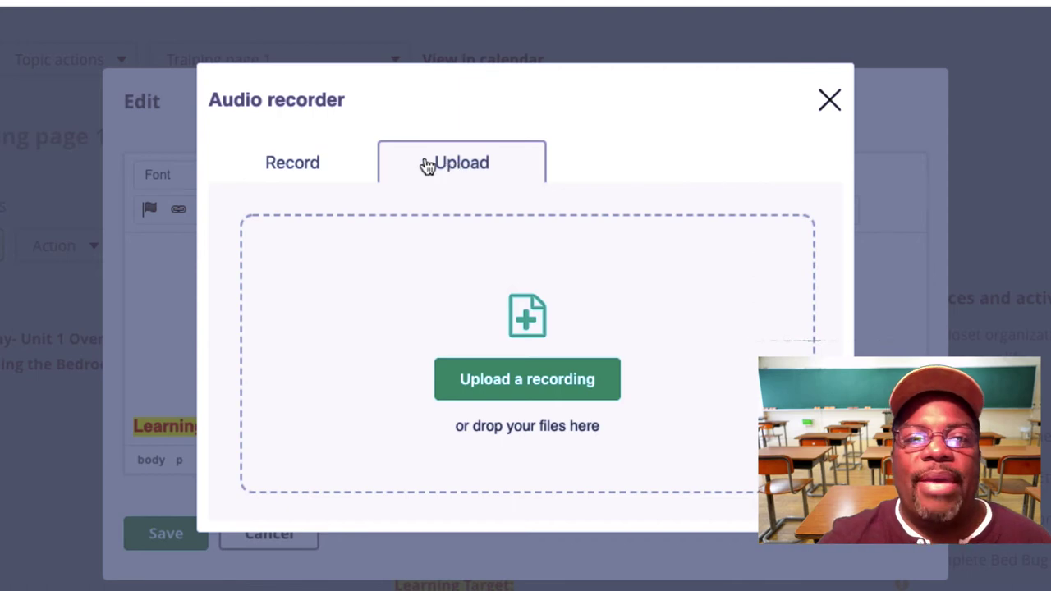
{"action": "left_click", "coordinate": [304, 180]}
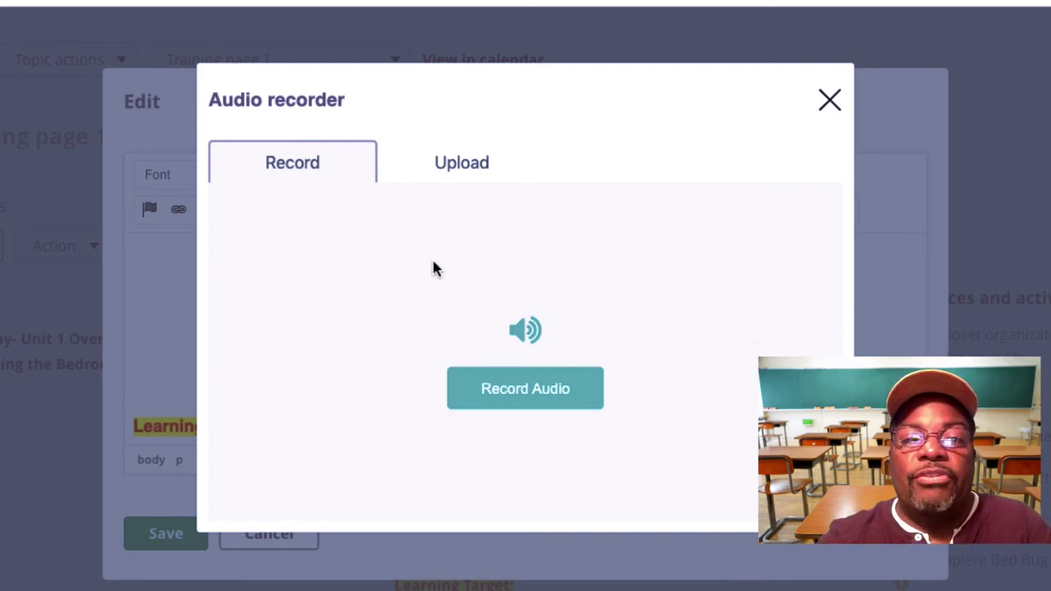
Step: Start a new recording, keeping Default - Internal Speakers (Built-in) as the input device
{"action": "left_click", "coordinate": [498, 391]}
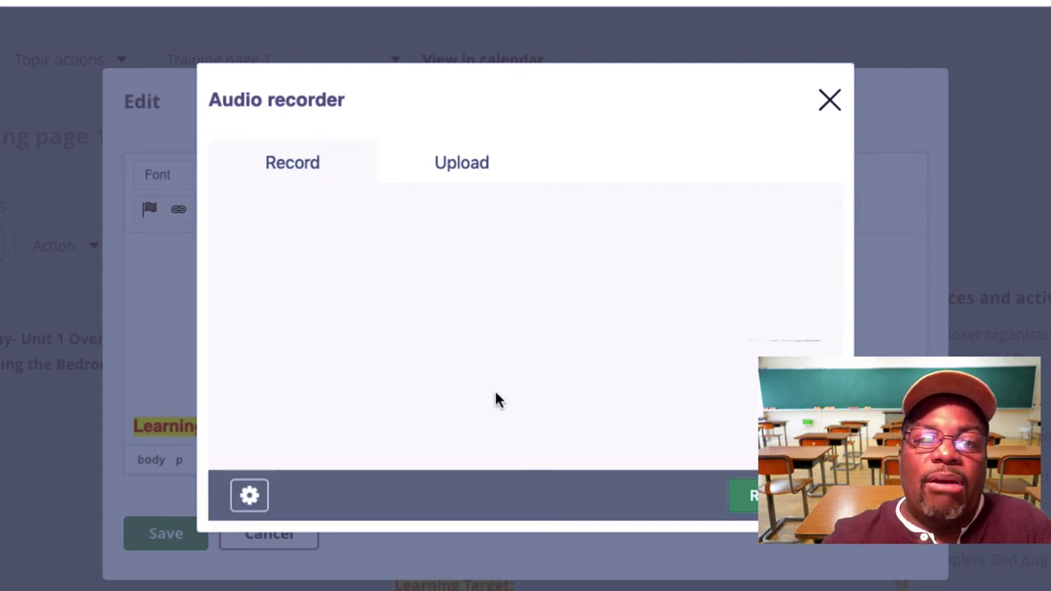
{"action": "left_click", "coordinate": [252, 501]}
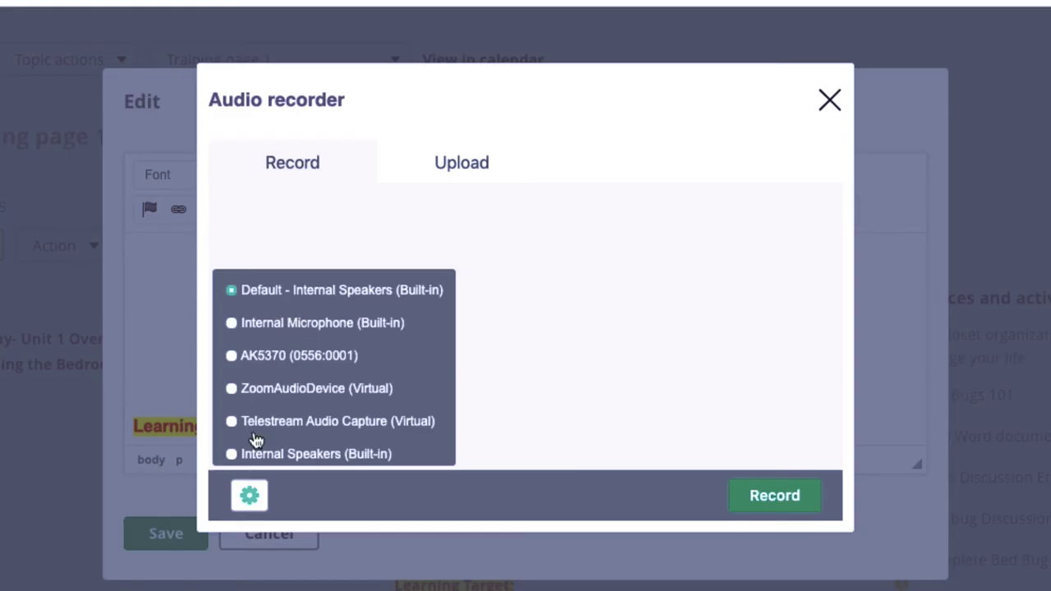
{"action": "left_click", "coordinate": [209, 539]}
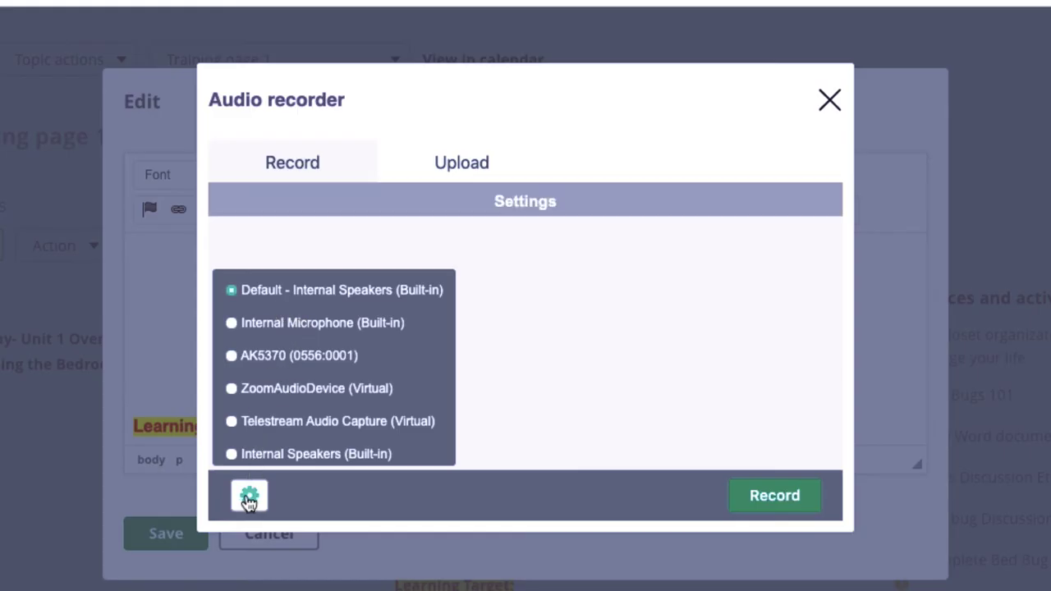
{"action": "left_click", "coordinate": [249, 500]}
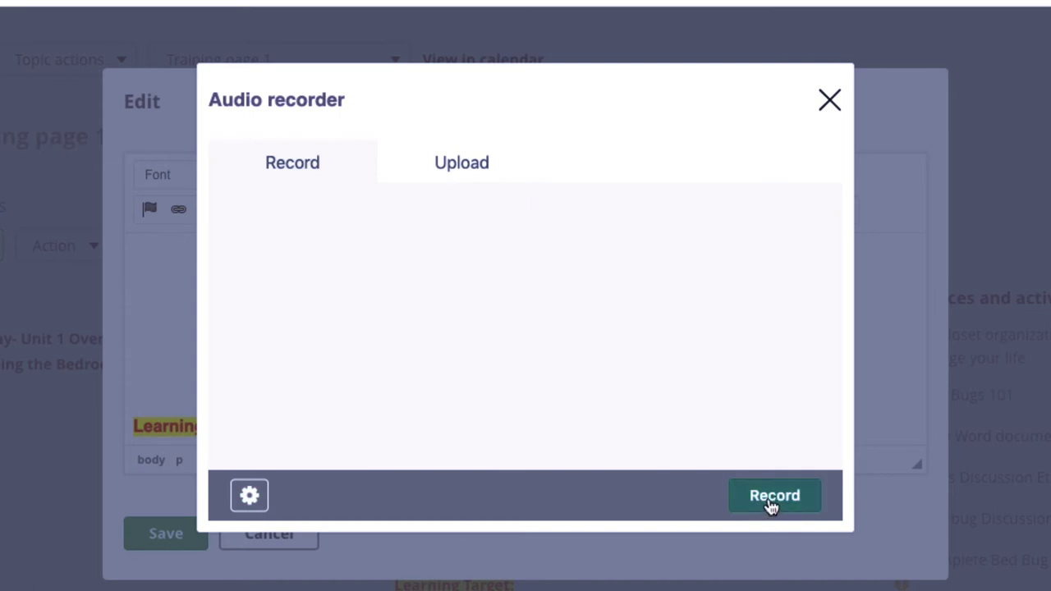
Step: Record the 1:27 spoken opening directions and upload the clip
{"action": "left_click", "coordinate": [758, 501]}
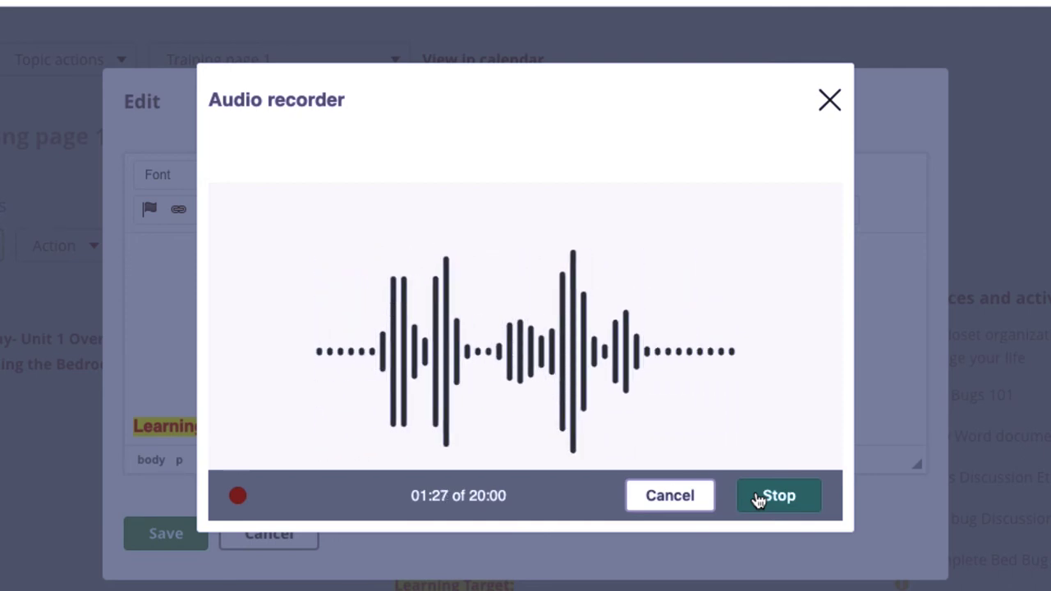
{"action": "left_click", "coordinate": [758, 498]}
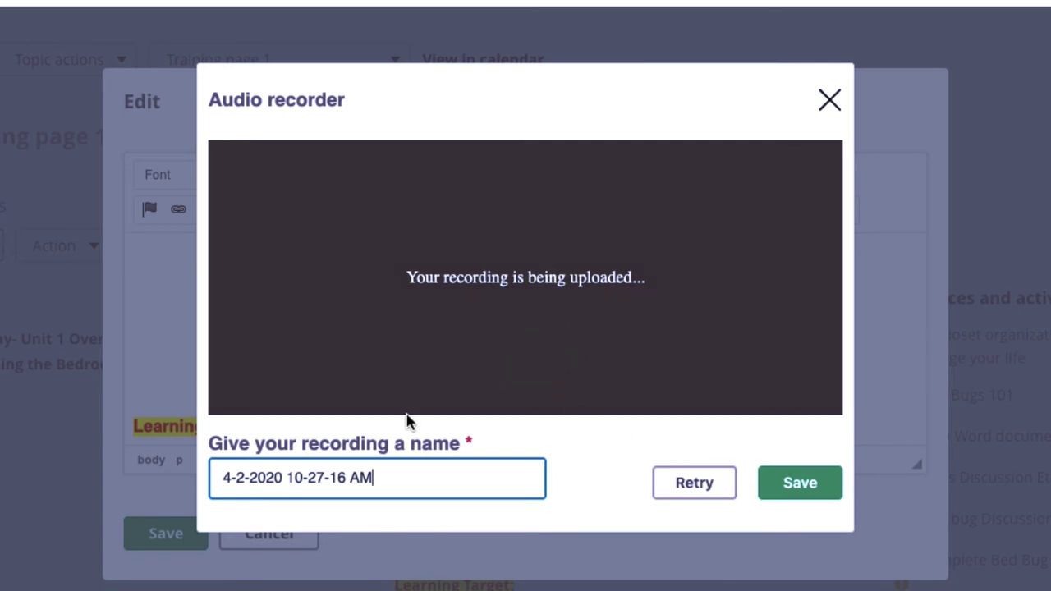
Step: Name the clip 'Opening Directions', preview it briefly, and save it into the description
{"action": "left_click_drag", "start_coordinate": [378, 479], "coordinate": [224, 476]}
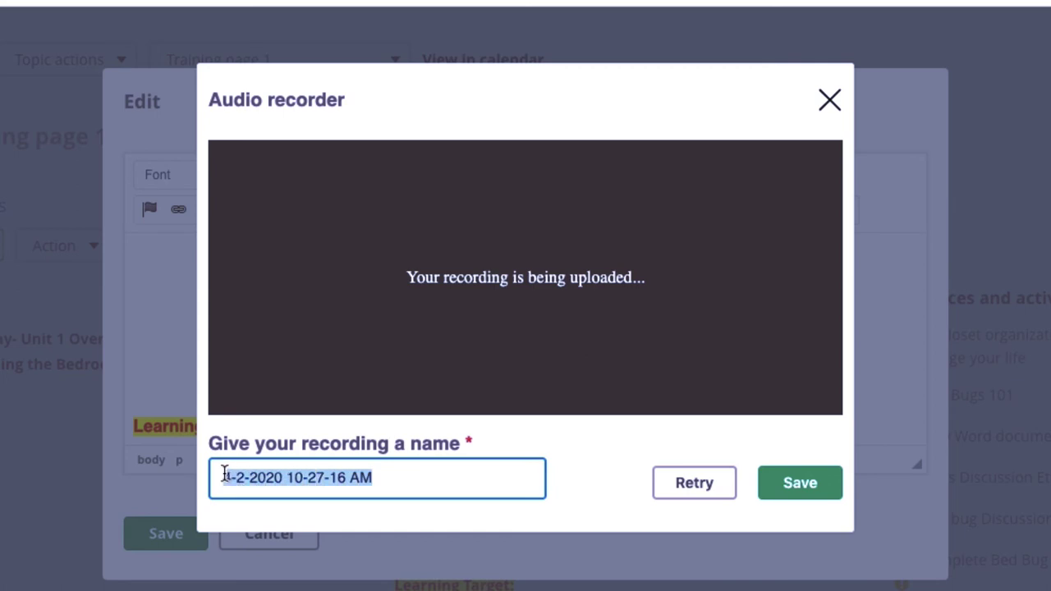
{"action": "type", "text": "Open"}
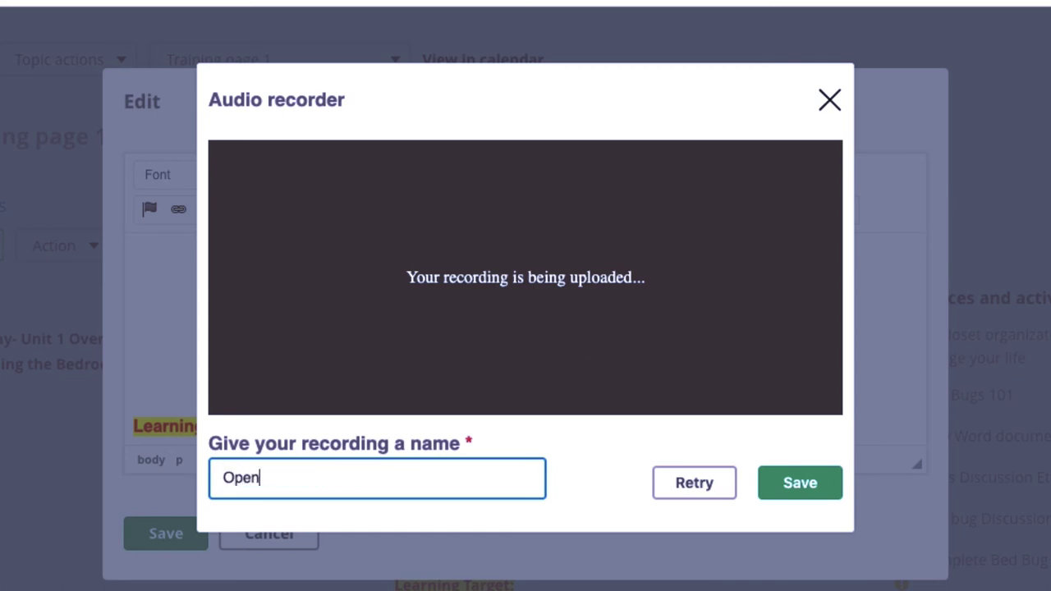
{"action": "type", "text": "ing Directions"}
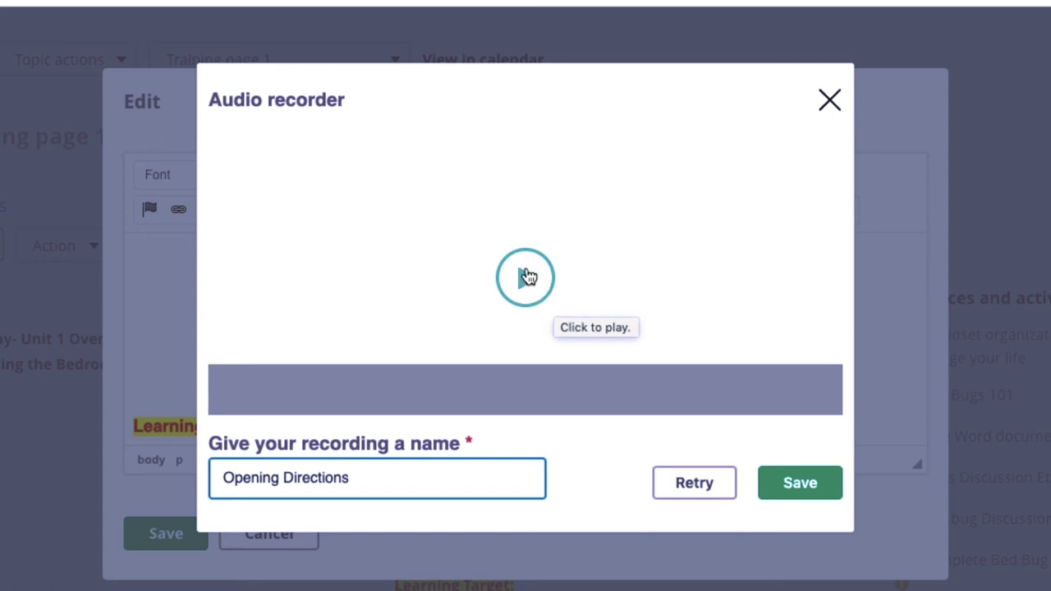
{"action": "left_click", "coordinate": [527, 276]}
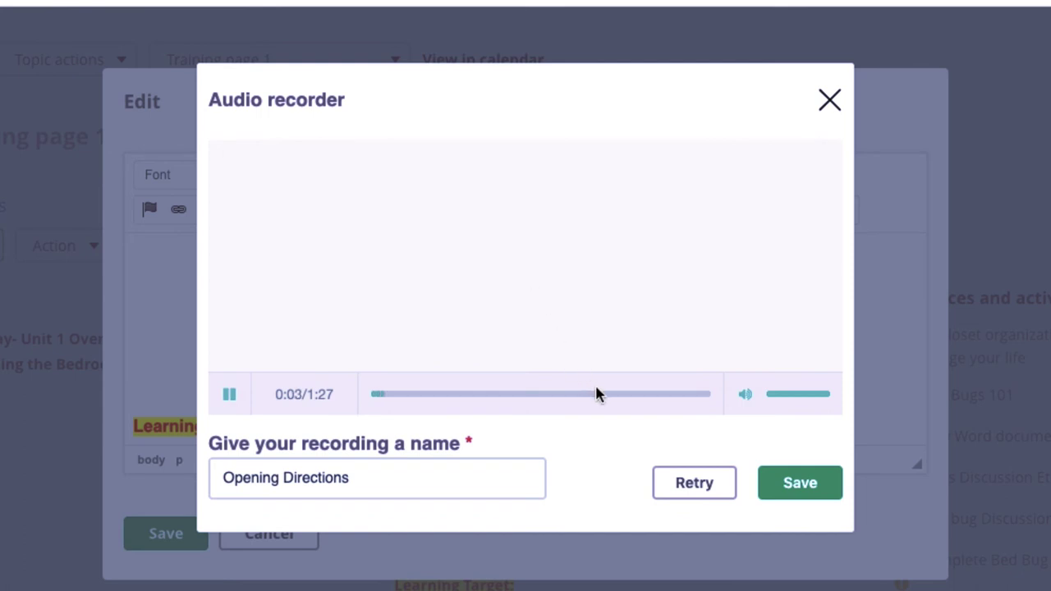
{"action": "left_click", "coordinate": [227, 397]}
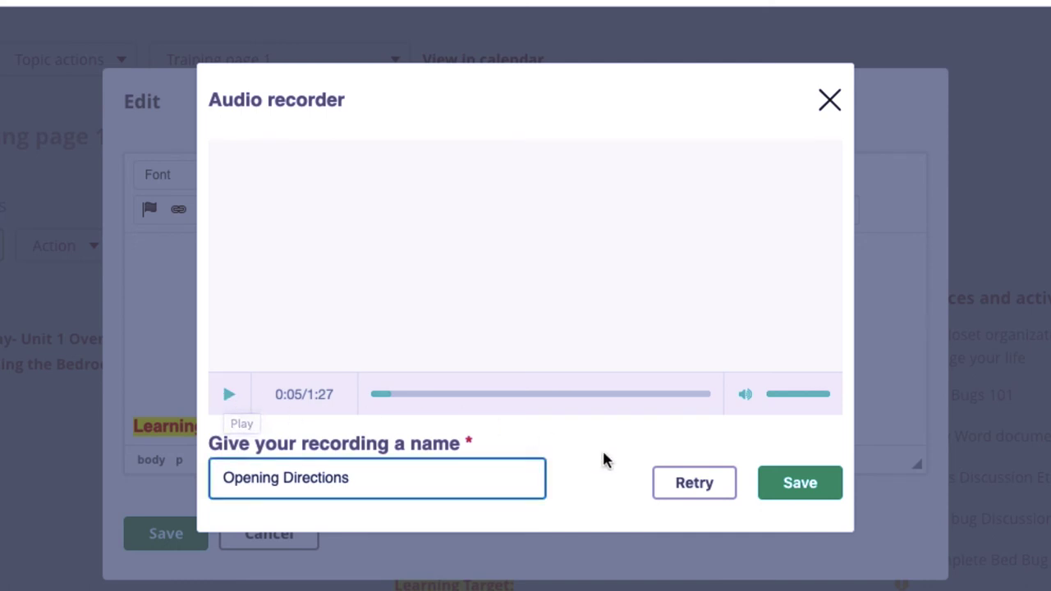
{"action": "left_click", "coordinate": [804, 493]}
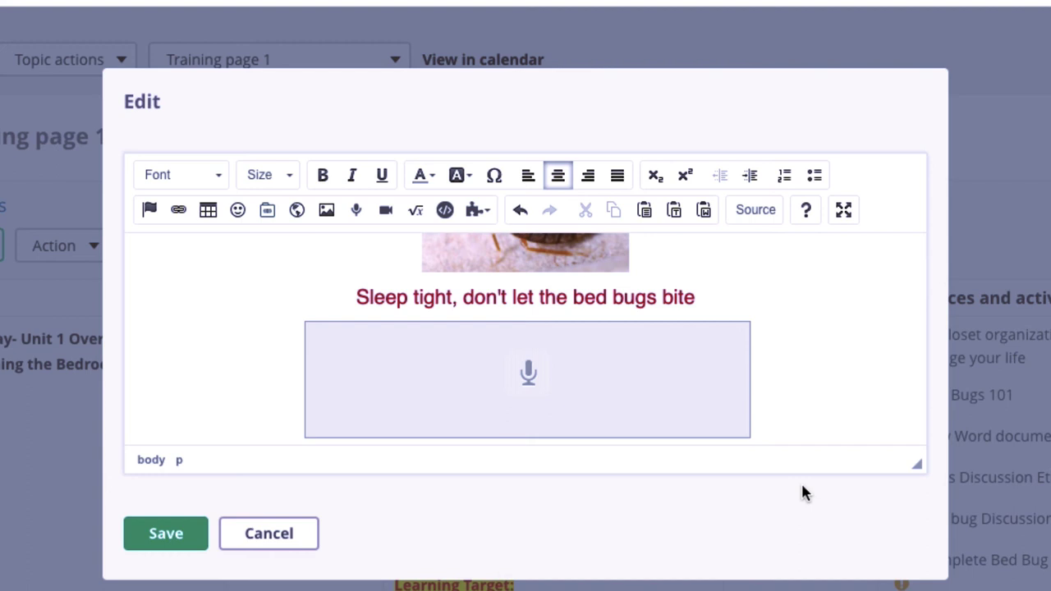
Step: Check the embedded audio box and save the edited Monday plan description
{"action": "scroll", "coordinate": [708, 293], "scroll_direction": "down", "scroll_amount": 3}
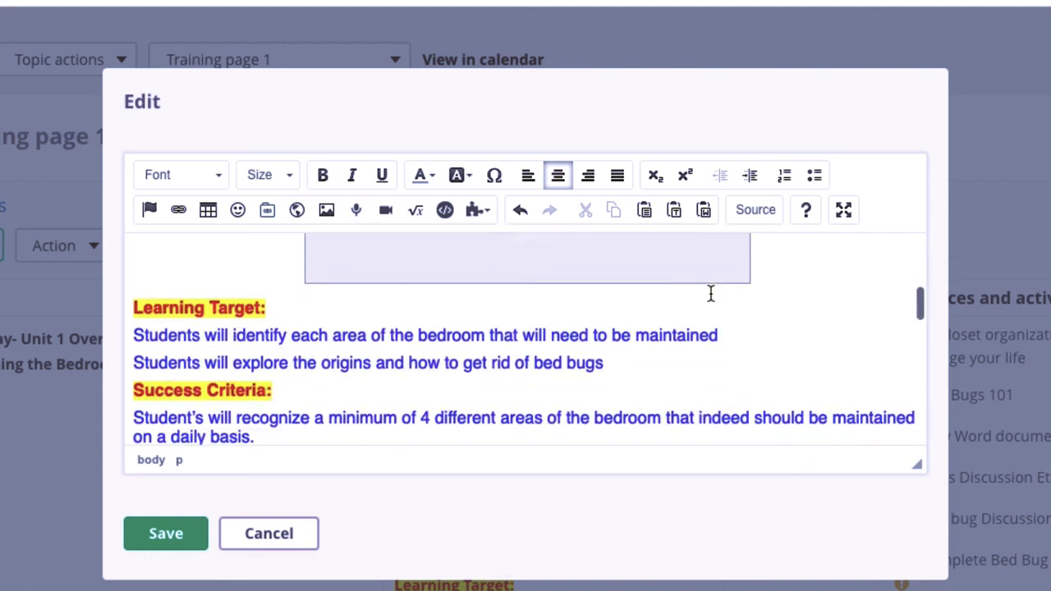
{"action": "scroll", "coordinate": [711, 294], "scroll_direction": "down", "scroll_amount": 3}
{"action": "scroll", "coordinate": [710, 293], "scroll_direction": "up", "scroll_amount": 5}
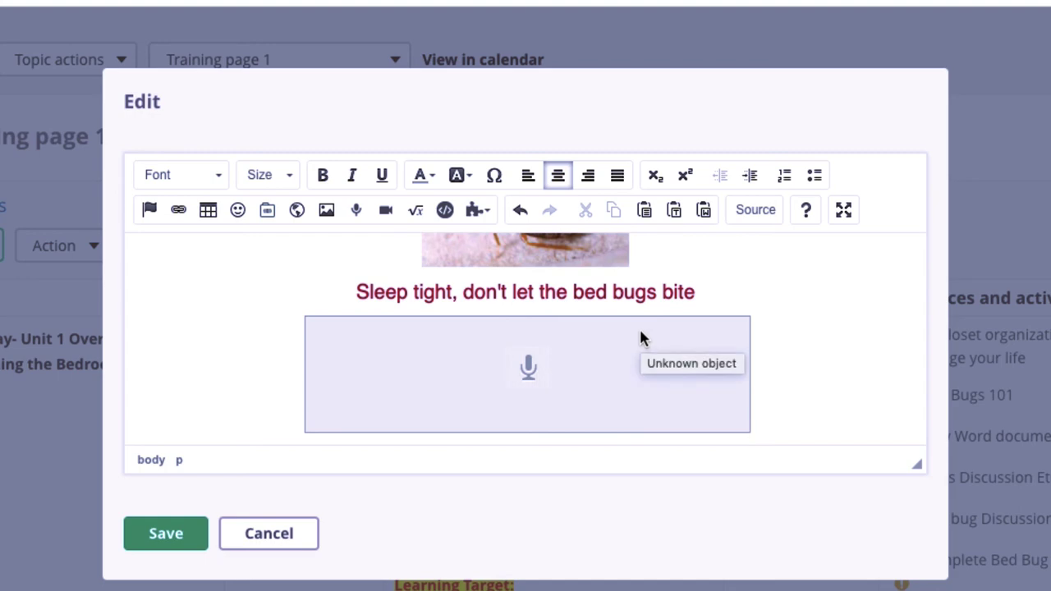
{"action": "left_click", "coordinate": [171, 534]}
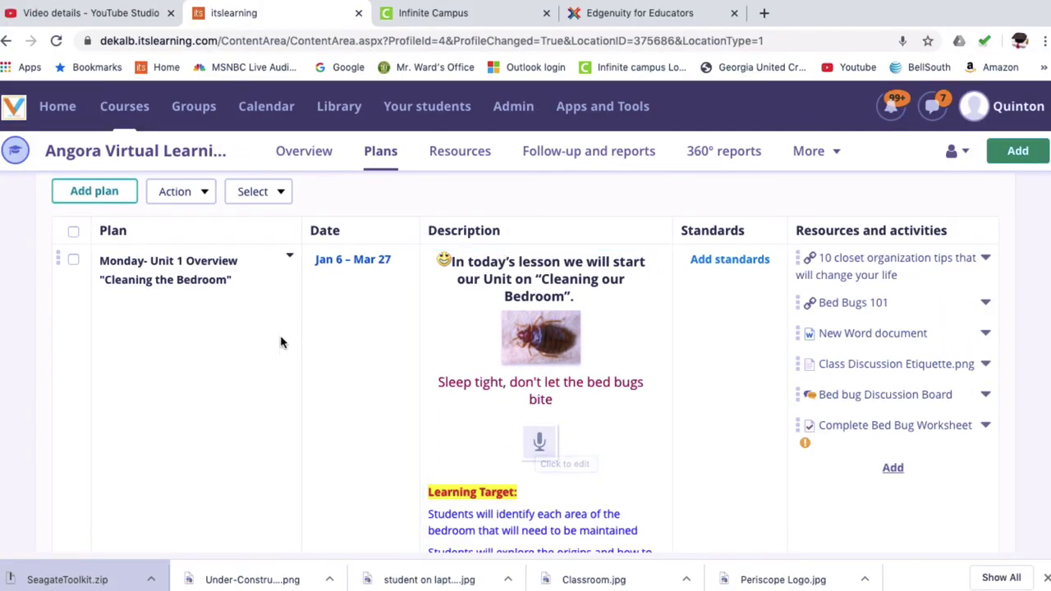
Step: Go to the course Overview page and switch the view to Student
{"action": "scroll", "coordinate": [198, 343], "scroll_direction": "up", "scroll_amount": 5}
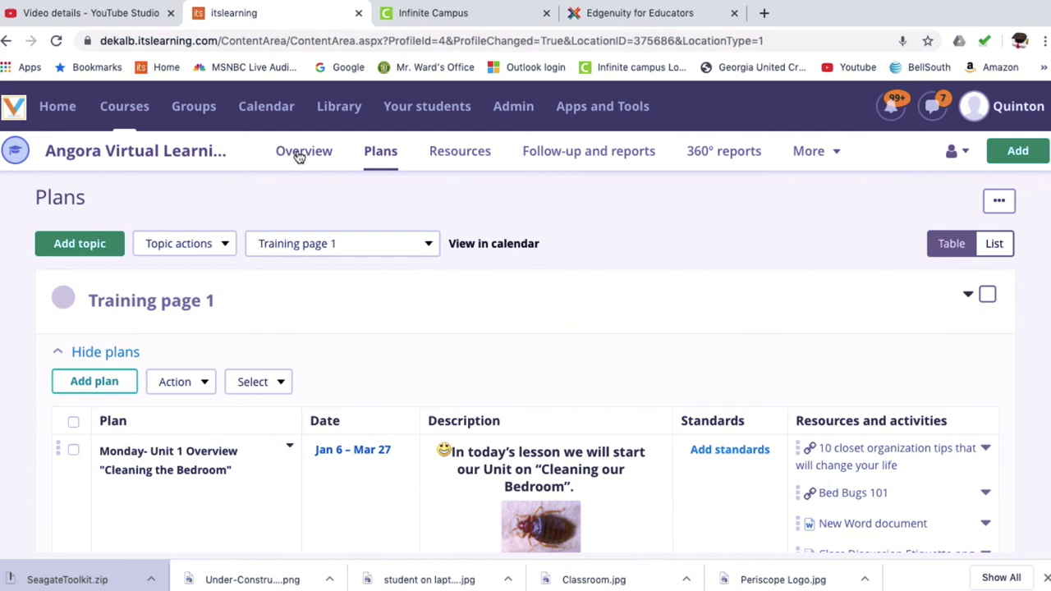
{"action": "left_click", "coordinate": [300, 156]}
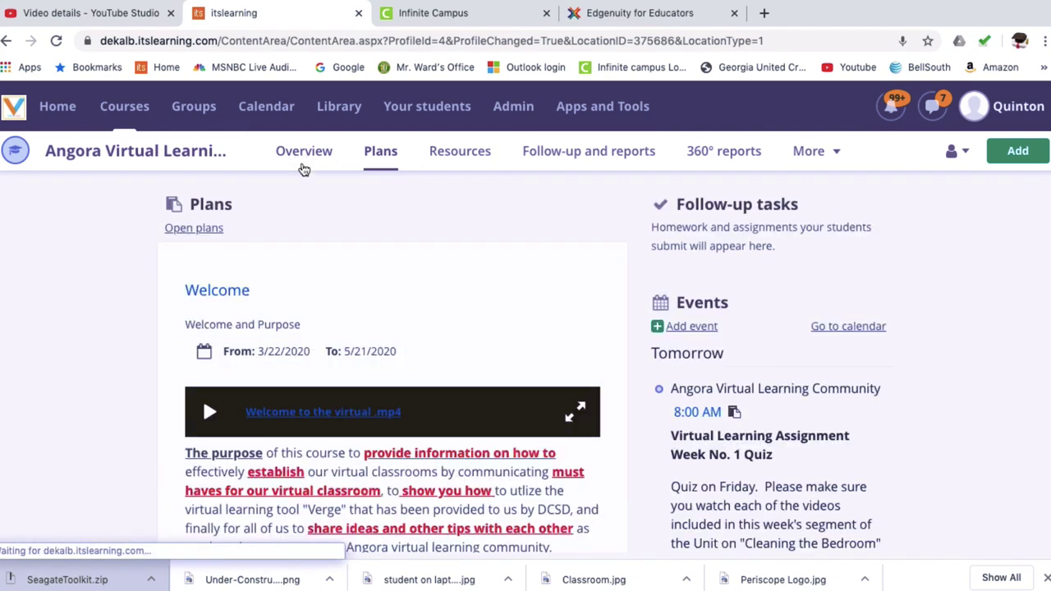
{"action": "scroll", "coordinate": [323, 299], "scroll_direction": "down", "scroll_amount": 15}
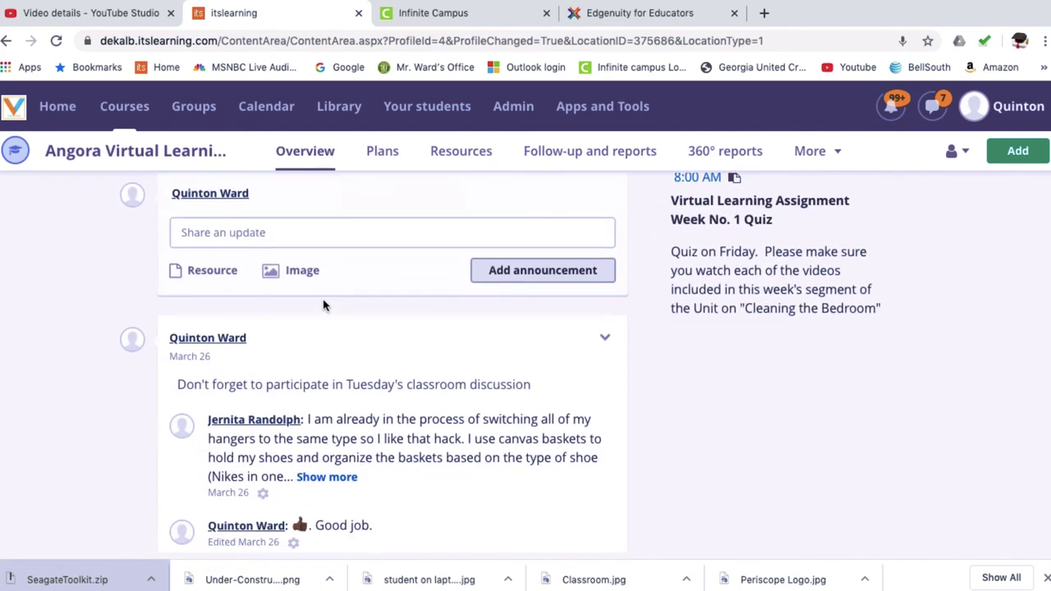
{"action": "scroll", "coordinate": [323, 304], "scroll_direction": "down", "scroll_amount": 5}
{"action": "scroll", "coordinate": [323, 305], "scroll_direction": "up", "scroll_amount": 15}
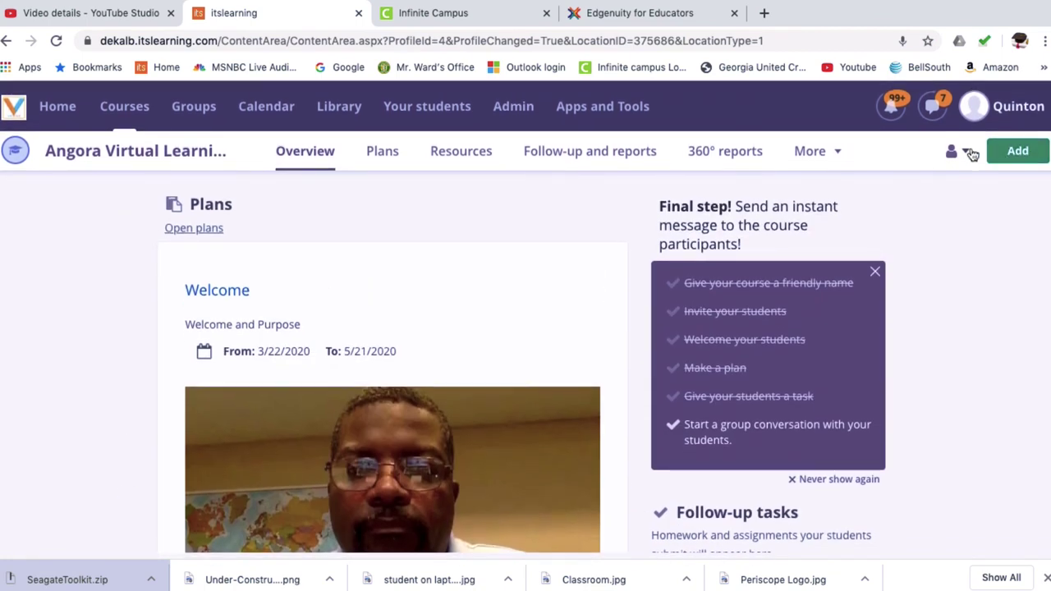
{"action": "left_click", "coordinate": [959, 151]}
{"action": "left_click", "coordinate": [933, 288]}
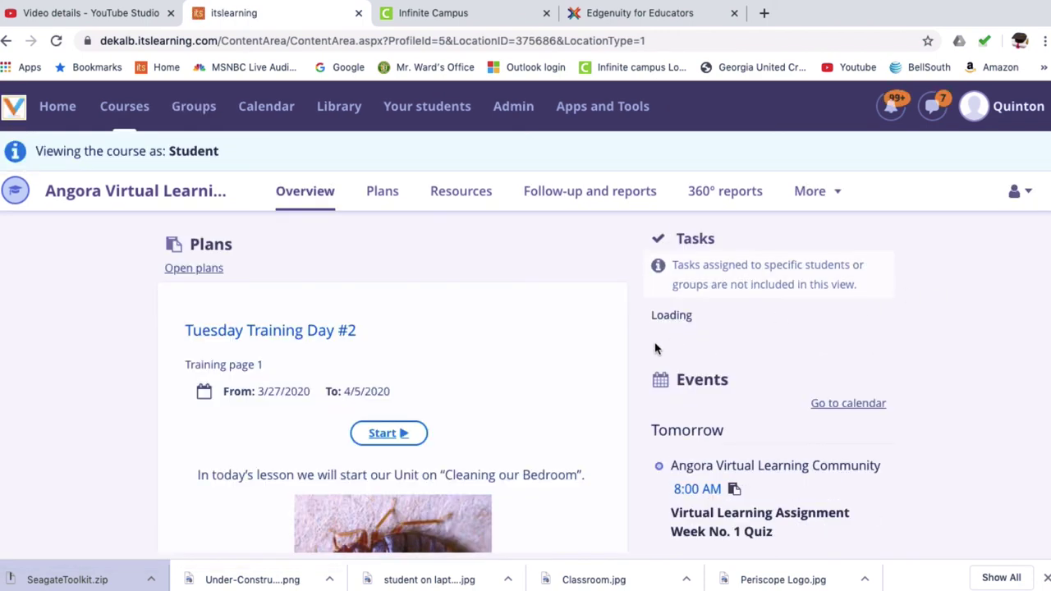
{"action": "scroll", "coordinate": [498, 404], "scroll_direction": "down", "scroll_amount": 5}
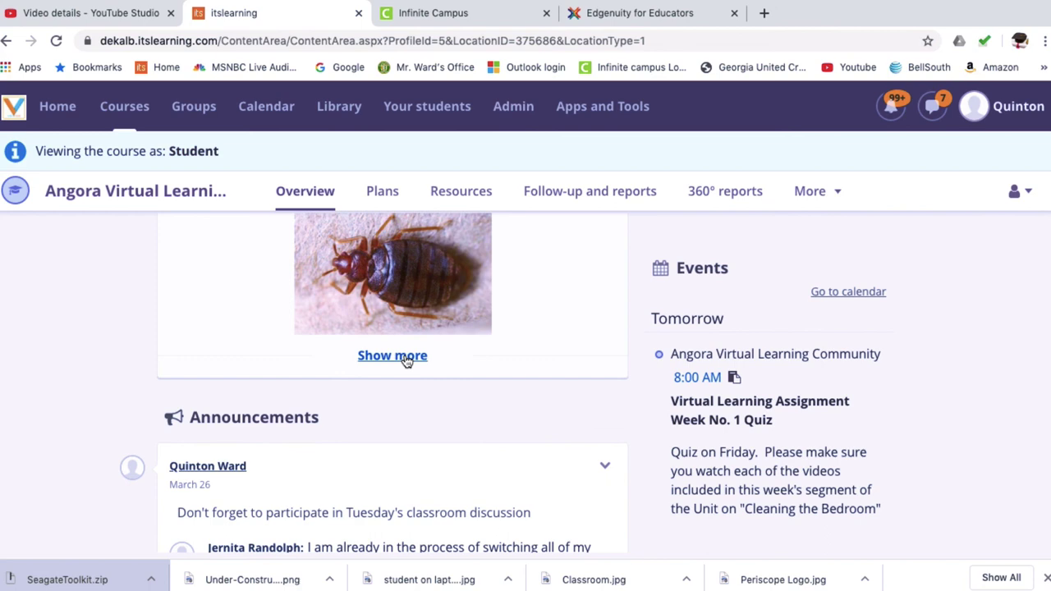
{"action": "left_click", "coordinate": [392, 356]}
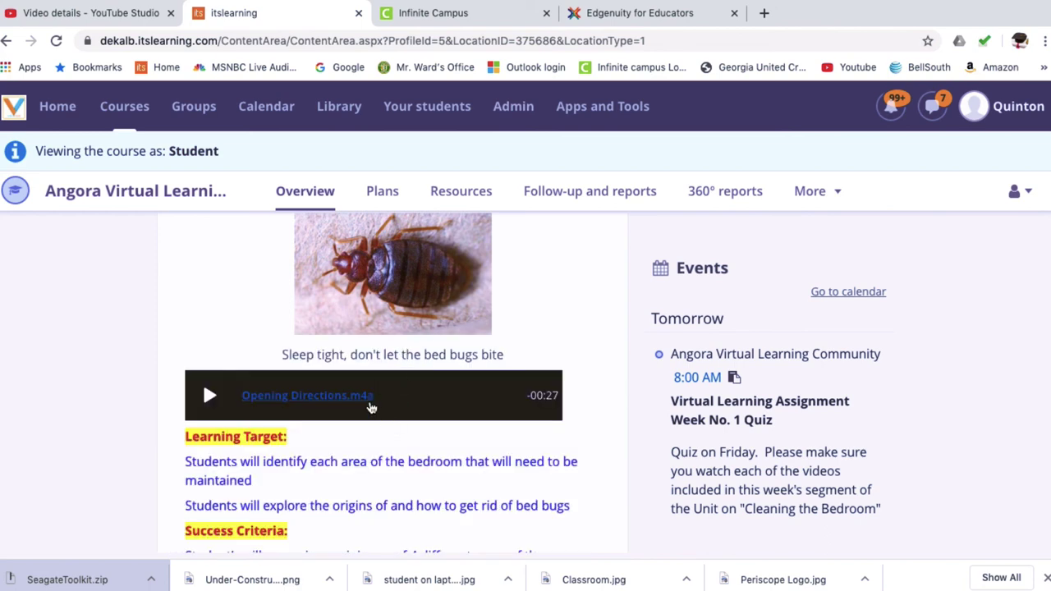
{"action": "left_click", "coordinate": [383, 198]}
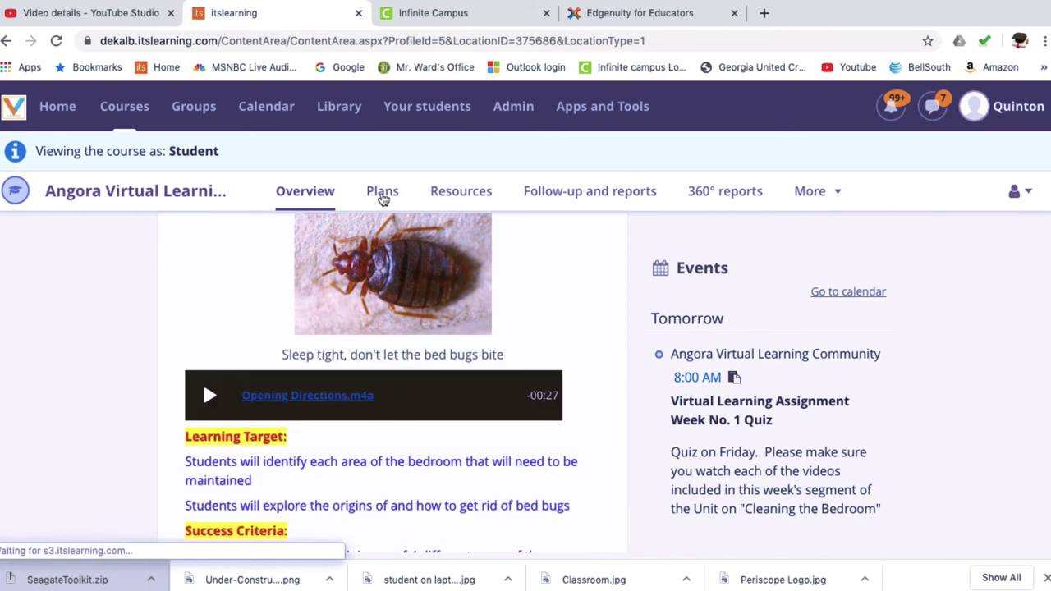
{"action": "scroll", "coordinate": [496, 470], "scroll_direction": "down", "scroll_amount": 3}
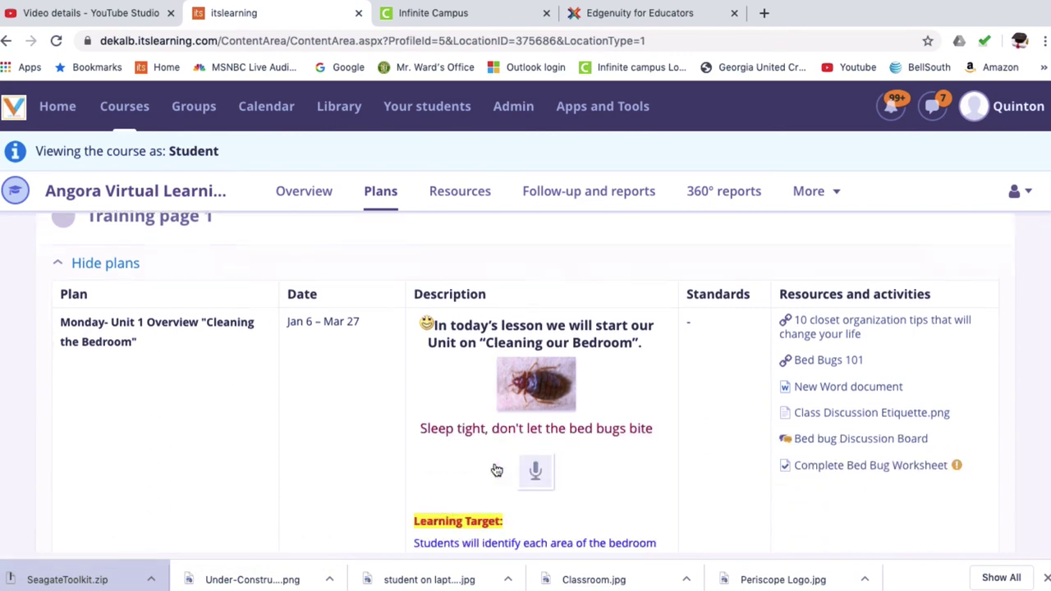
{"action": "scroll", "coordinate": [496, 470], "scroll_direction": "up", "scroll_amount": 3}
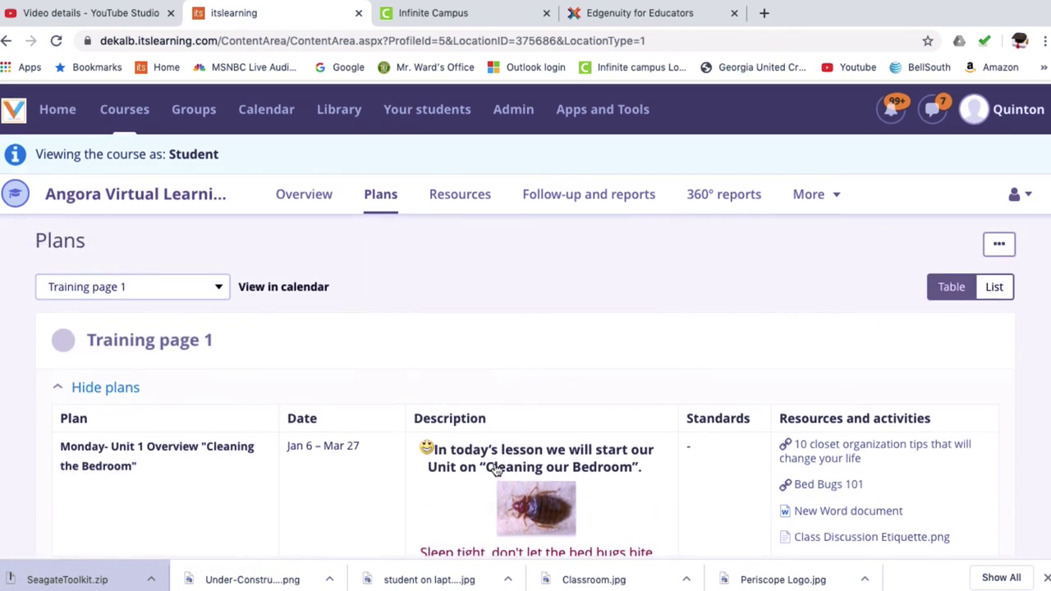
{"action": "left_click", "coordinate": [299, 199]}
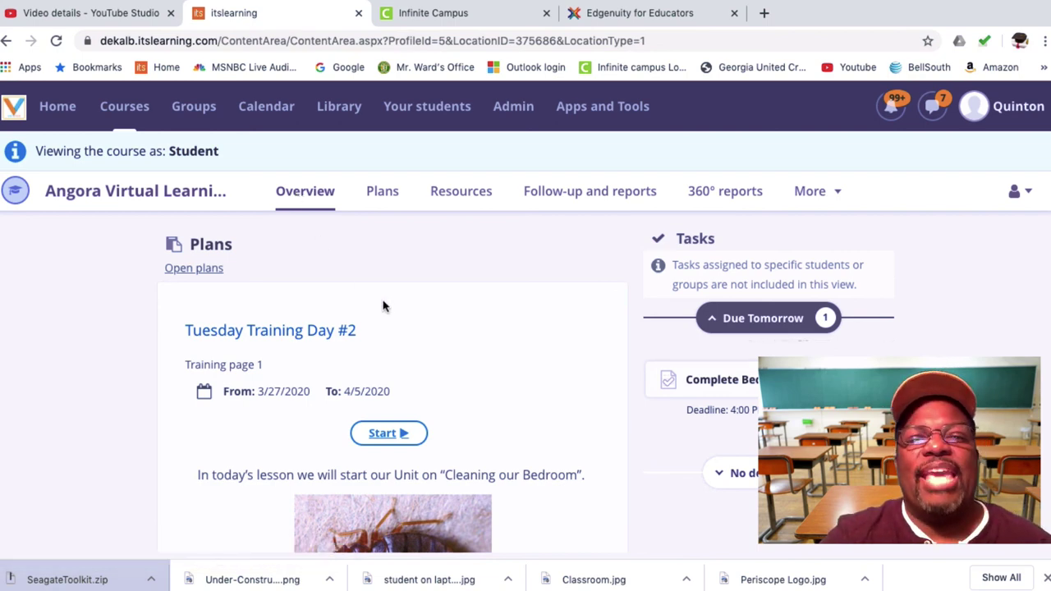
Step: Open the Tuesday Training Day #2 plan and play, then pause, the Opening Directions.m4a clip
{"action": "left_click", "coordinate": [380, 432]}
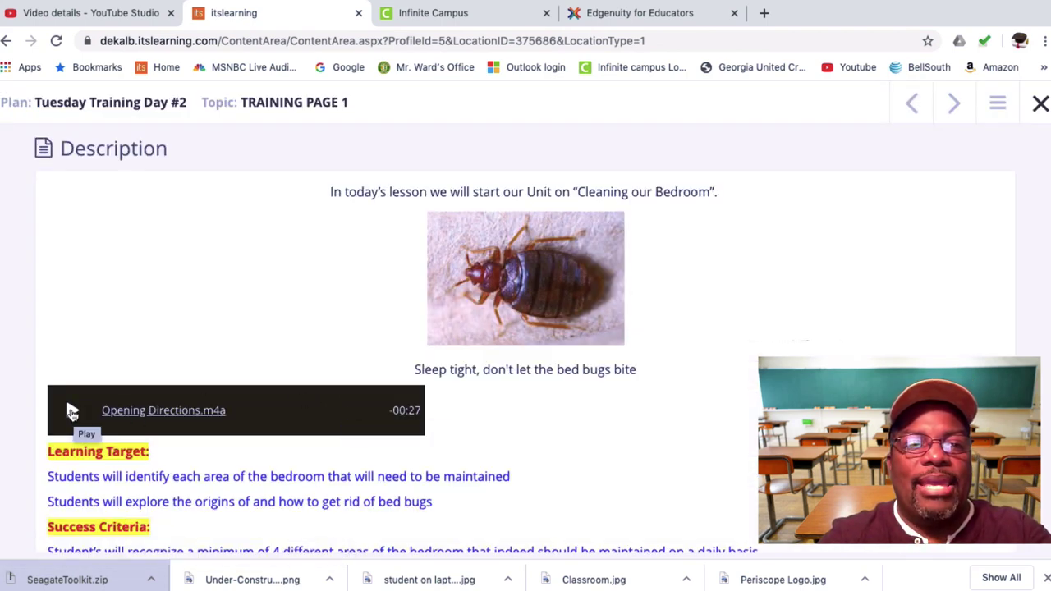
{"action": "left_click", "coordinate": [72, 411]}
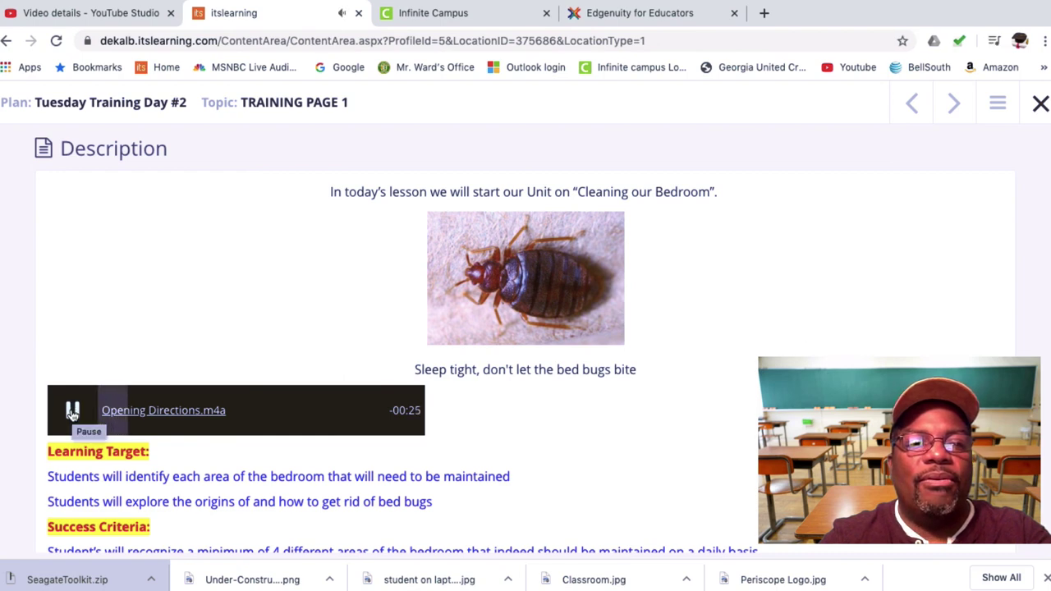
{"action": "left_click", "coordinate": [72, 412]}
{"action": "scroll", "coordinate": [72, 413], "scroll_direction": "down", "scroll_amount": 3}
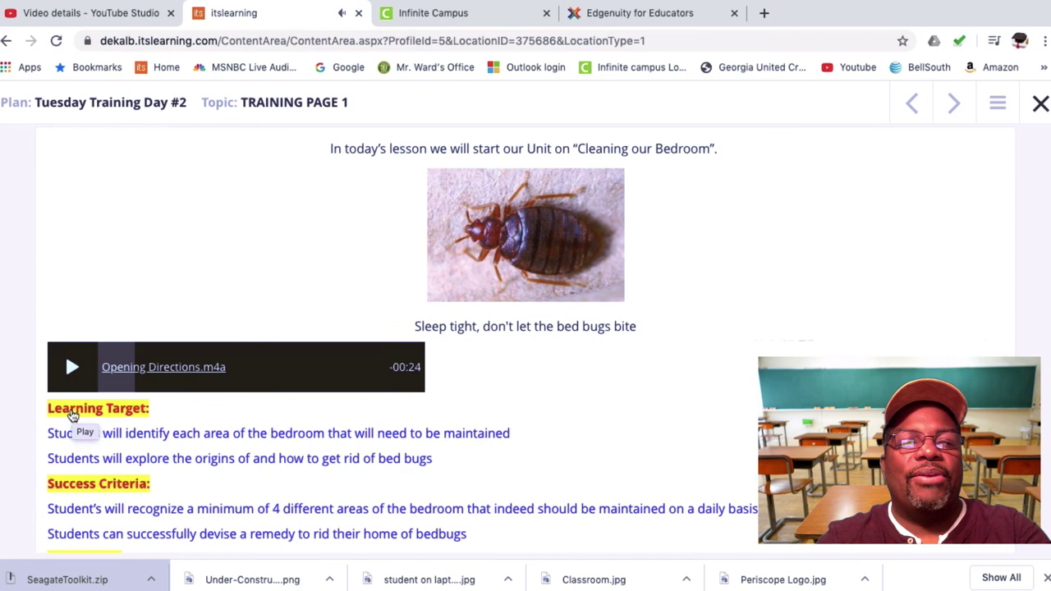